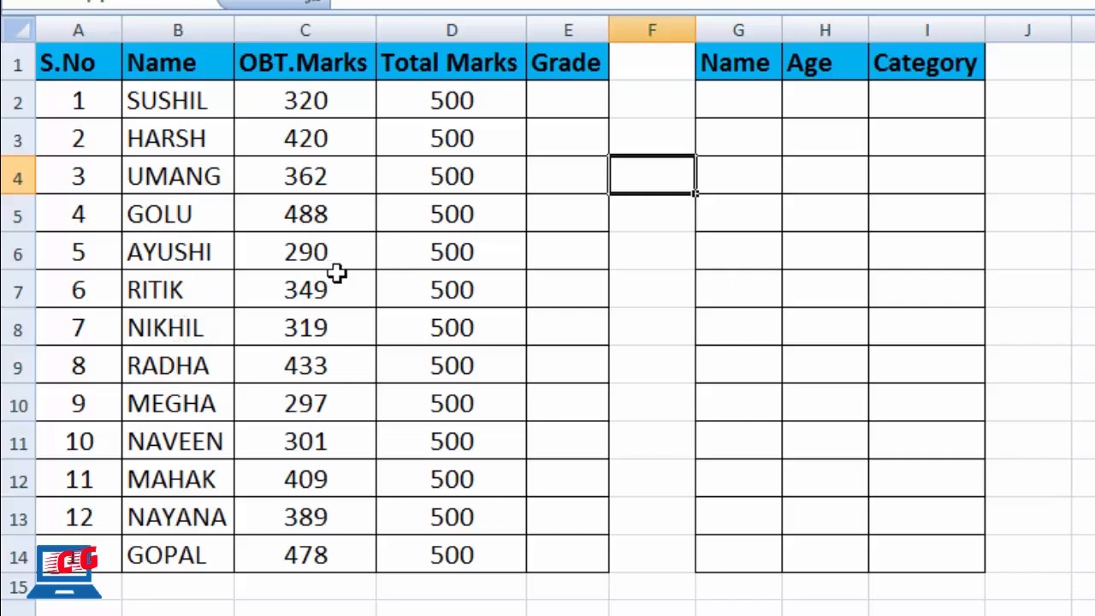
Start an IF formula in E2, the first Grade cell, that returns "C" when C2<300
left_click(548, 103)
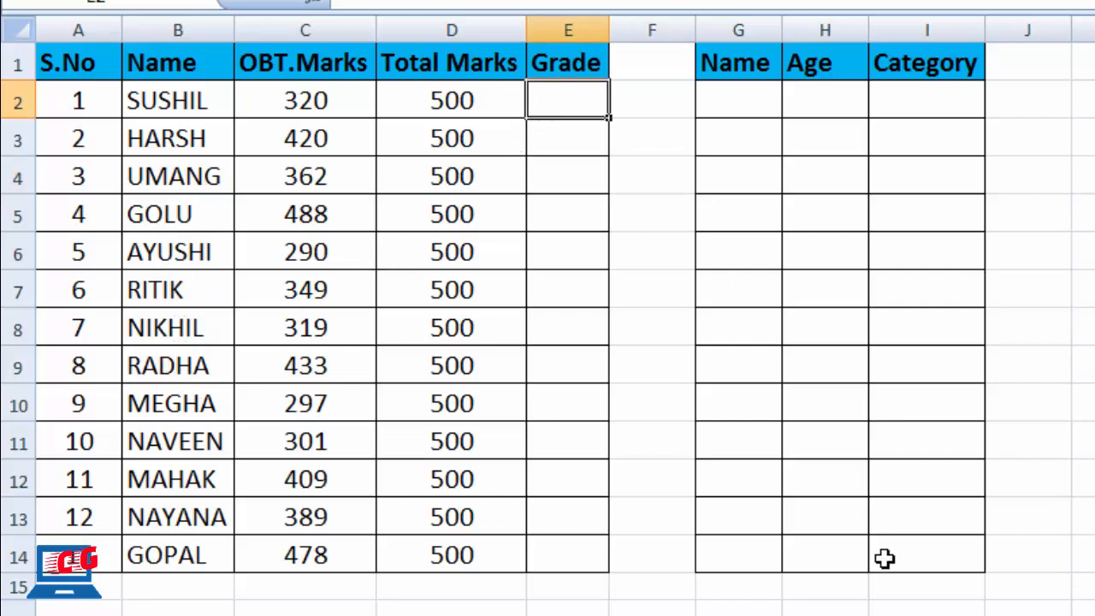
type("=if(")
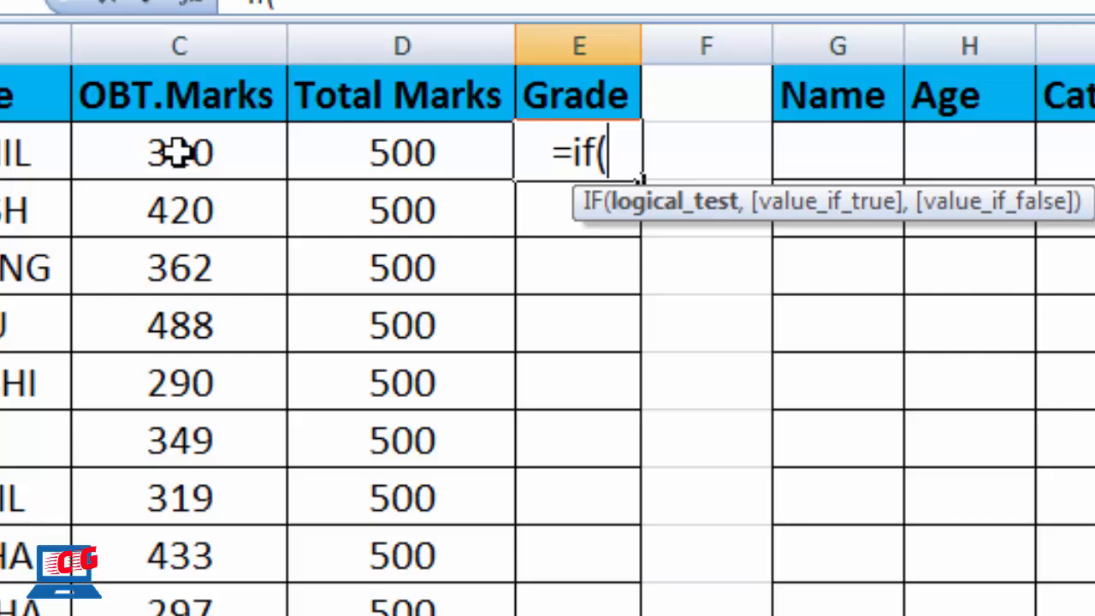
left_click(235, 152)
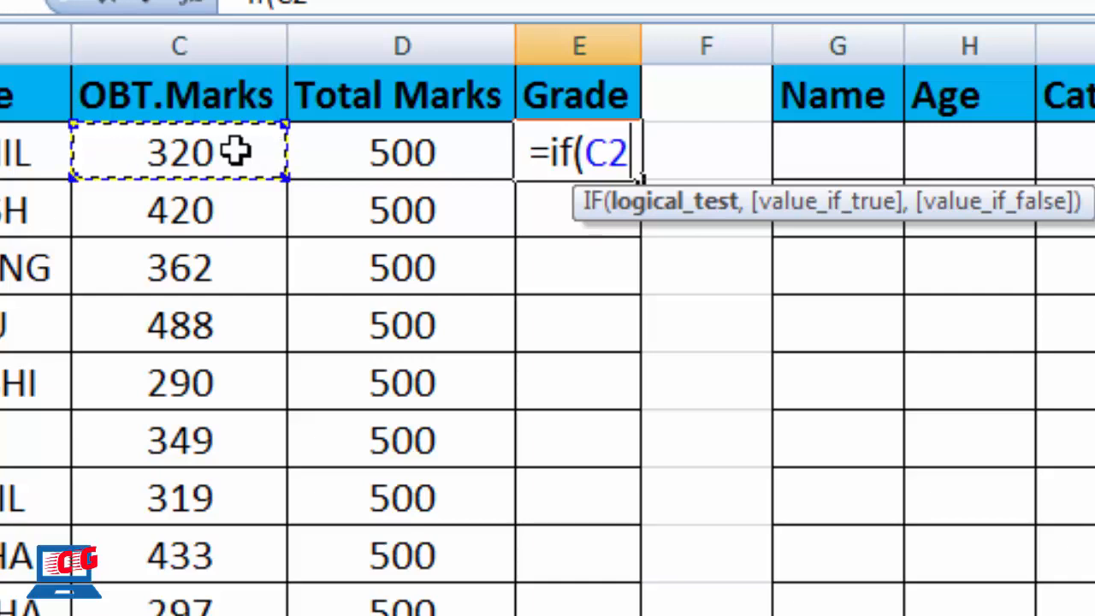
type("<")
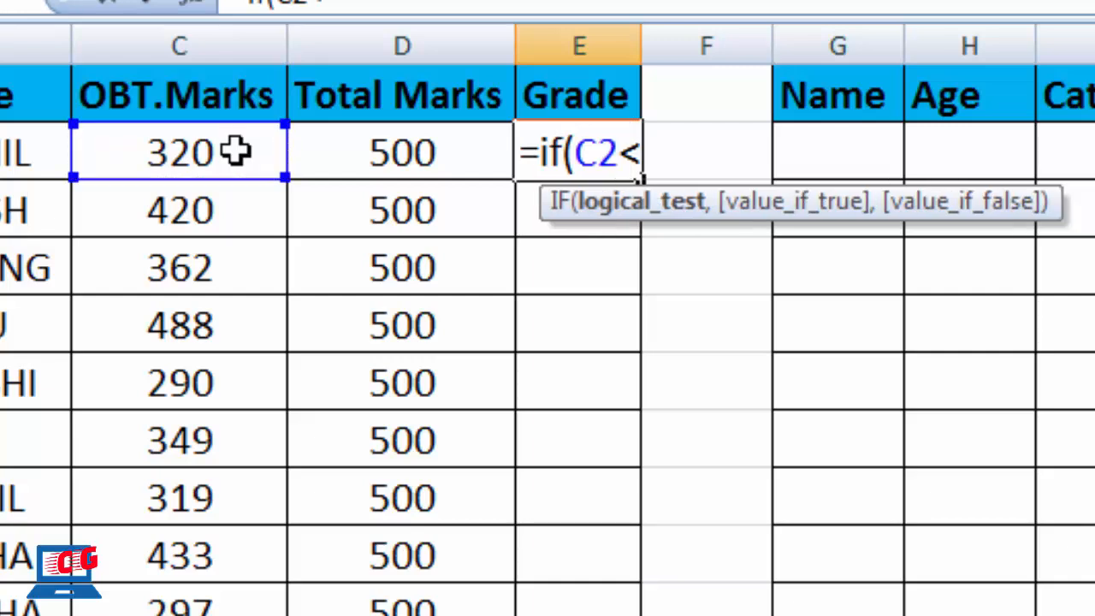
type("300")
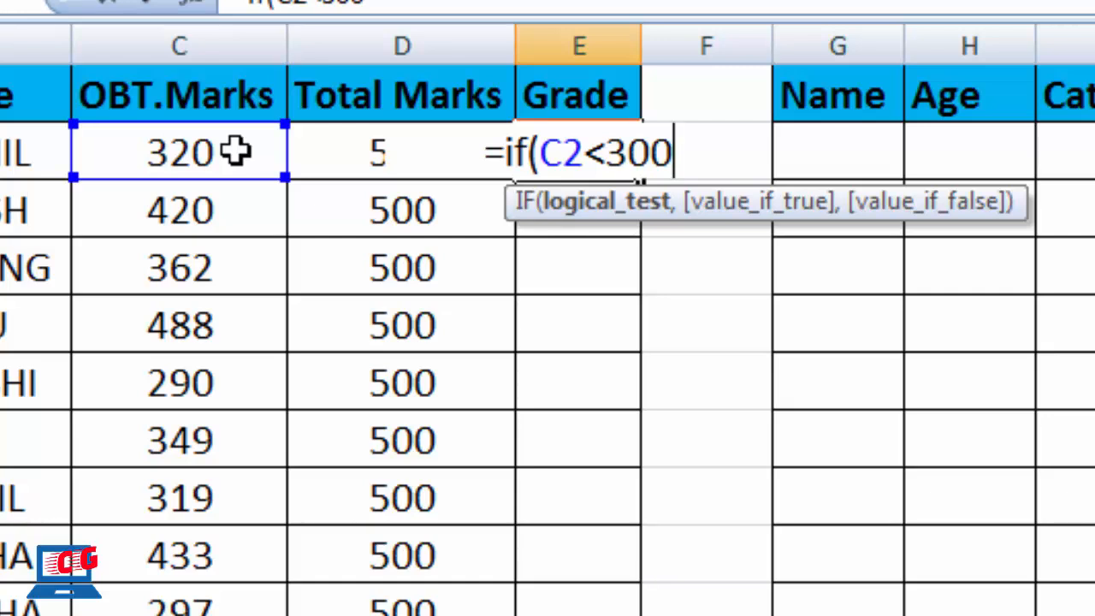
type(",")
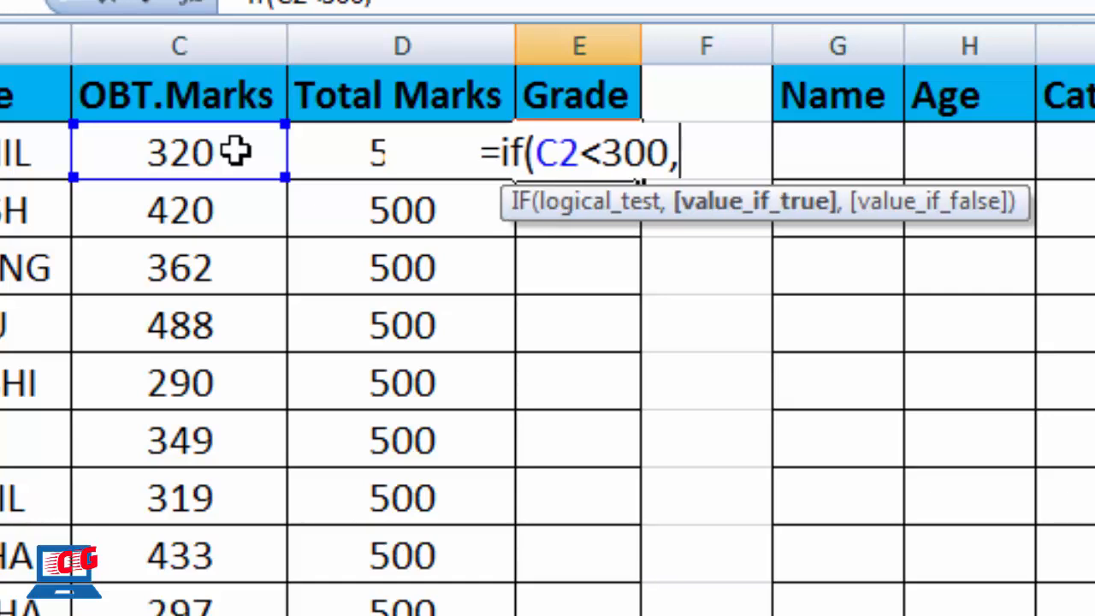
type("\"")
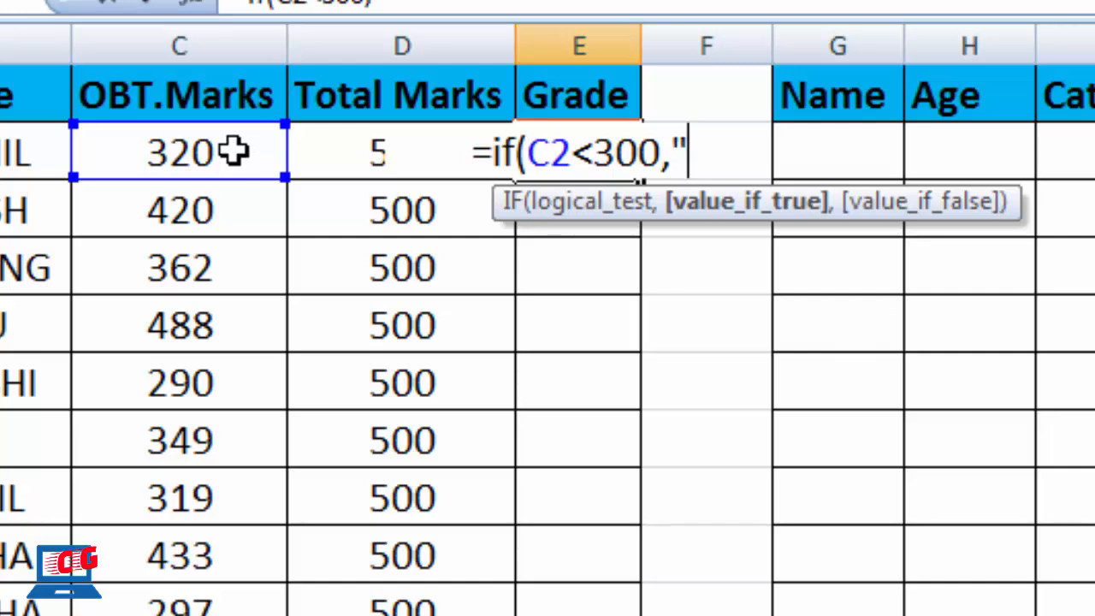
type("C")
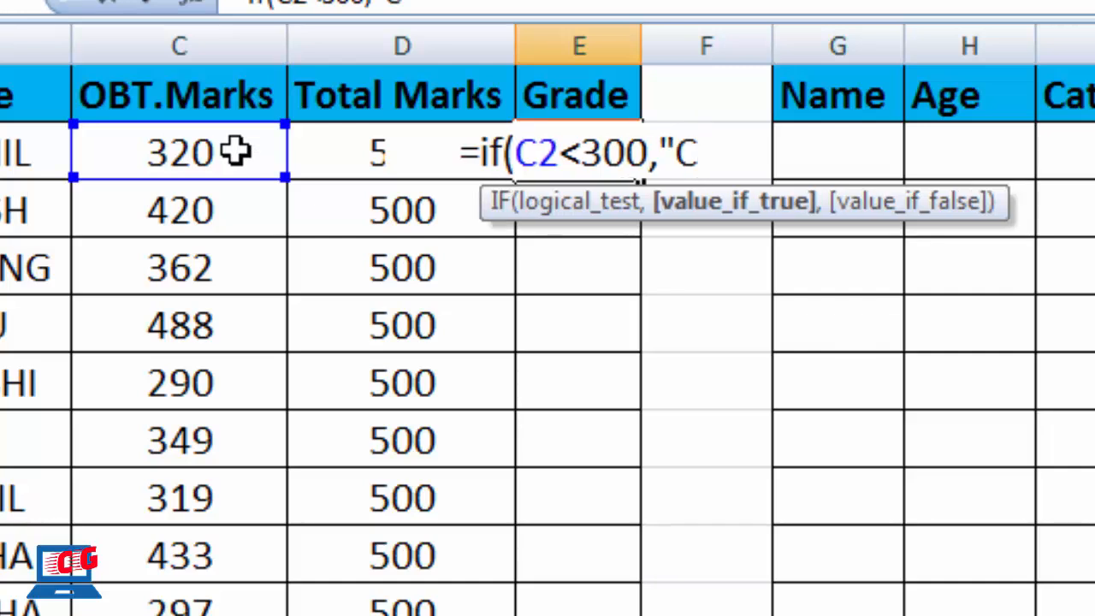
type("\"")
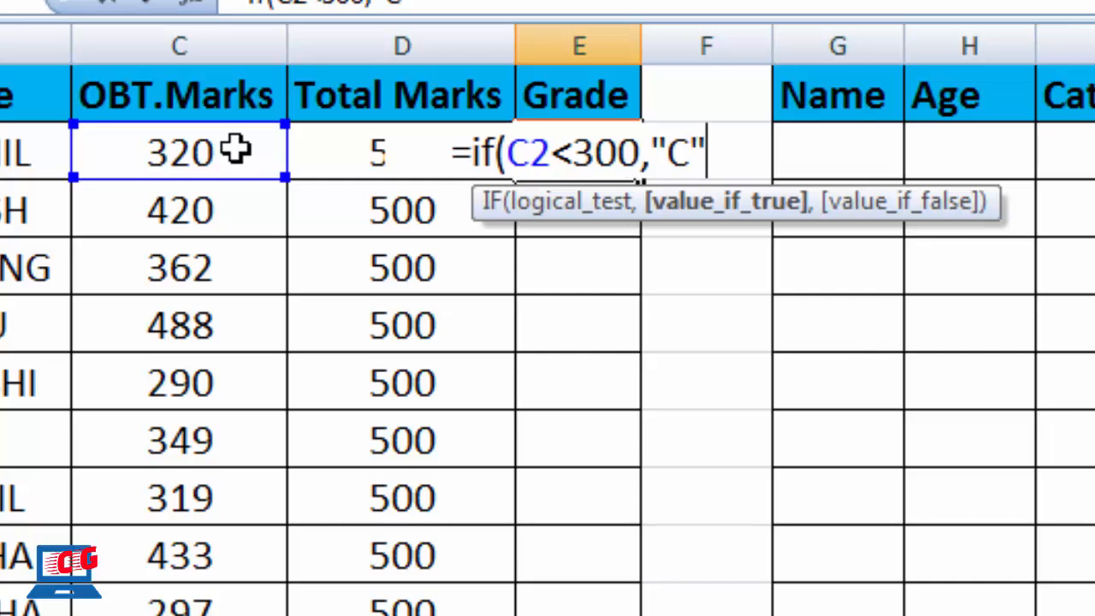
Nest a second IF as the formula's false value, returning "B" when C2<400
type(",")
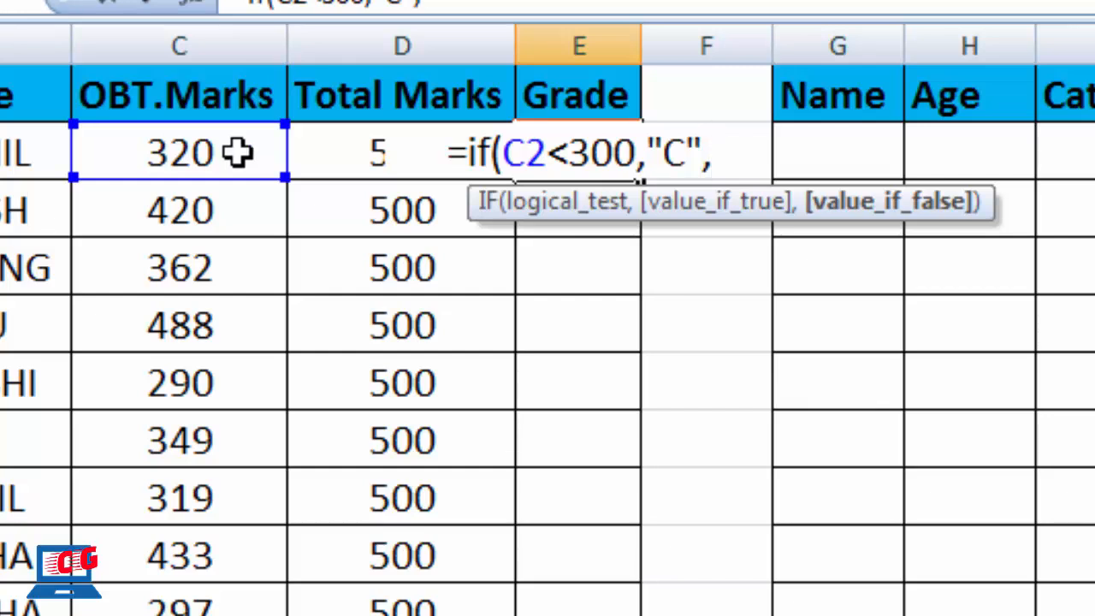
type("if")
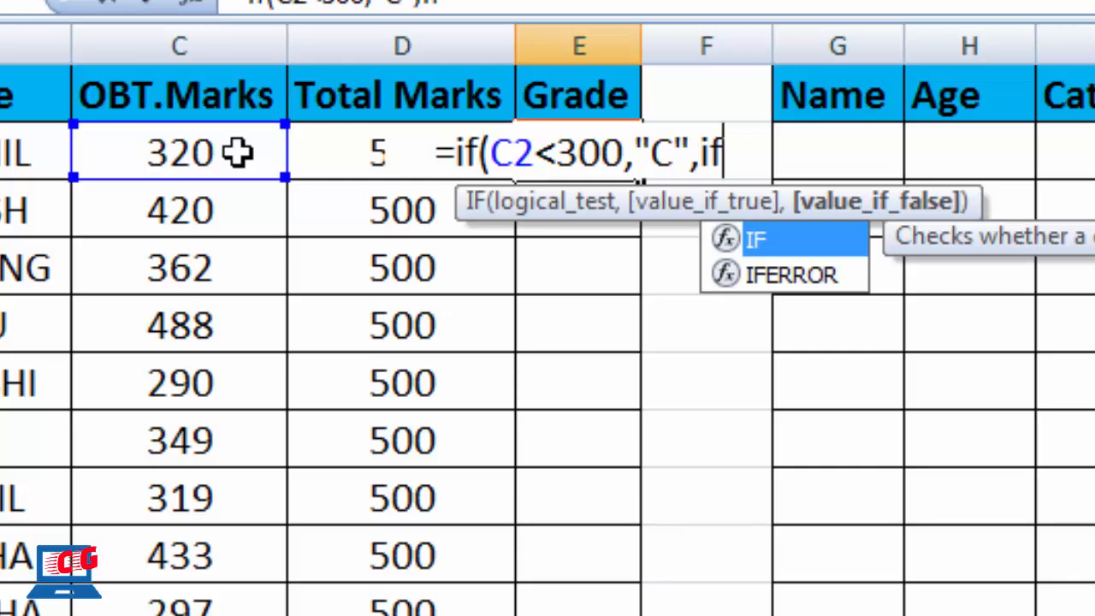
type("(")
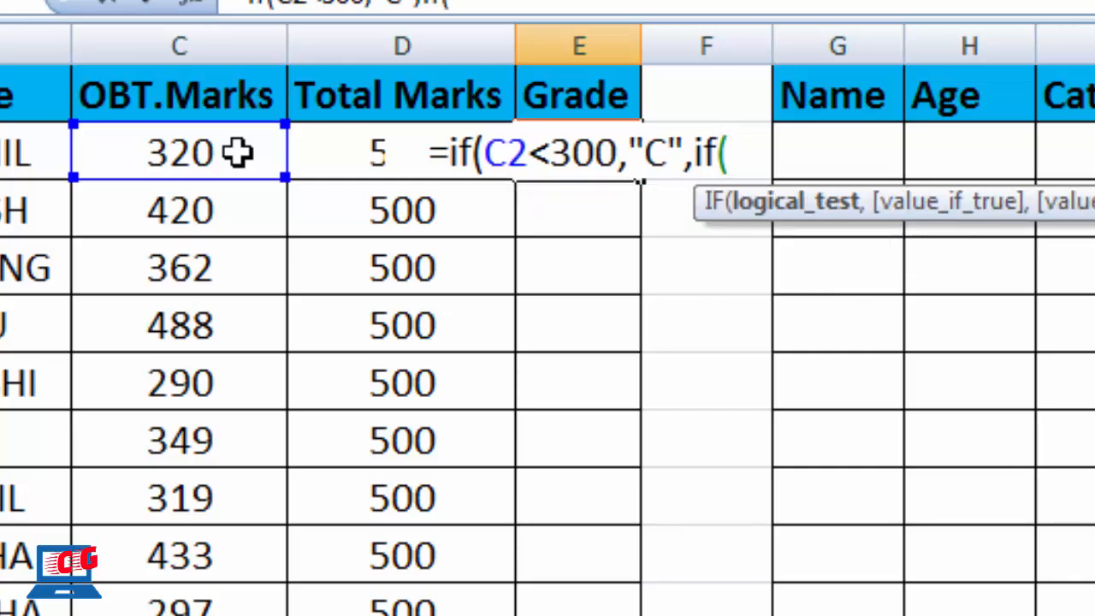
left_click(190, 159)
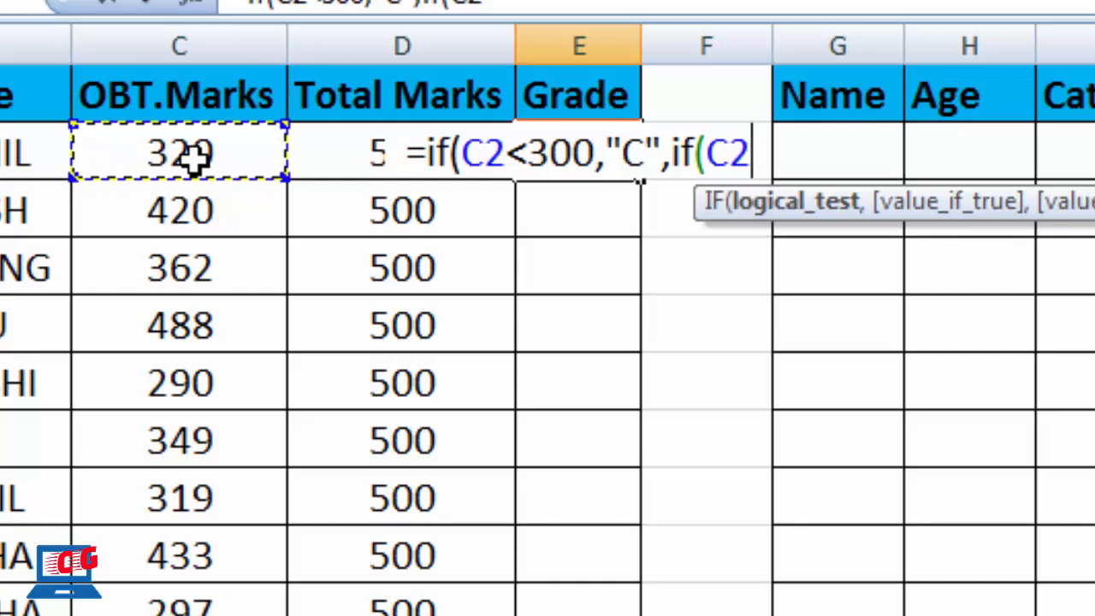
type("<40")
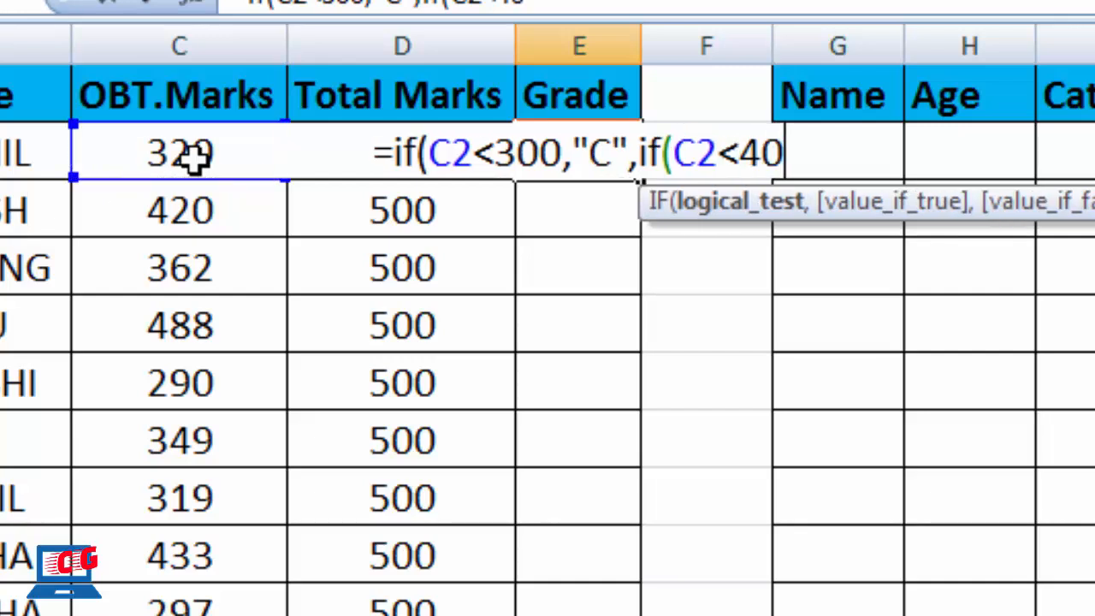
type("0,\"")
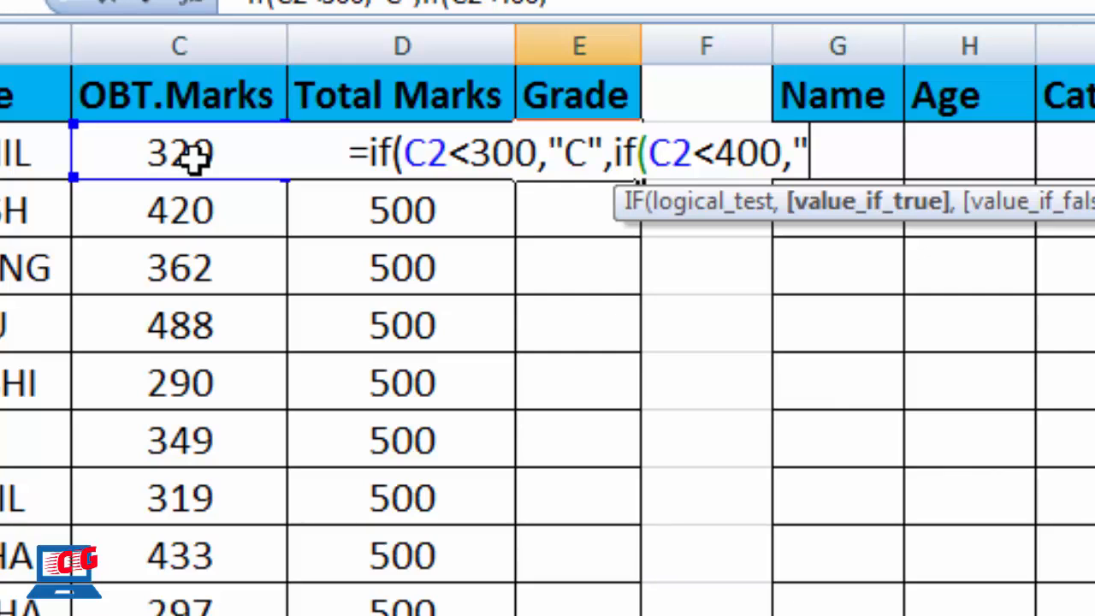
type("B\"")
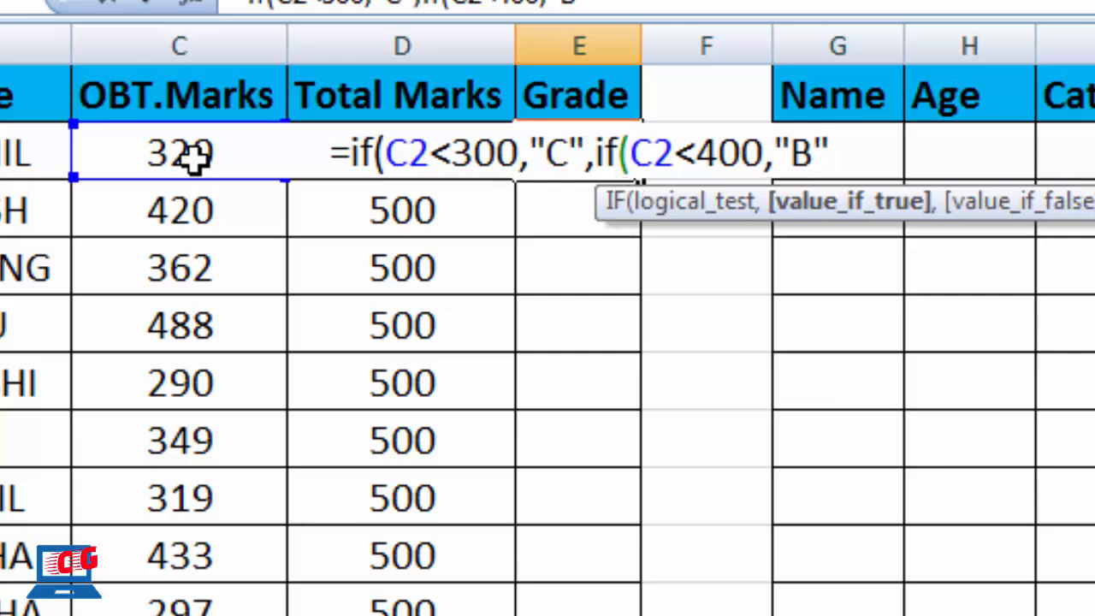
Nest a third IF returning "A" when C2>=400, close all three parentheses and enter the formula
type(",")
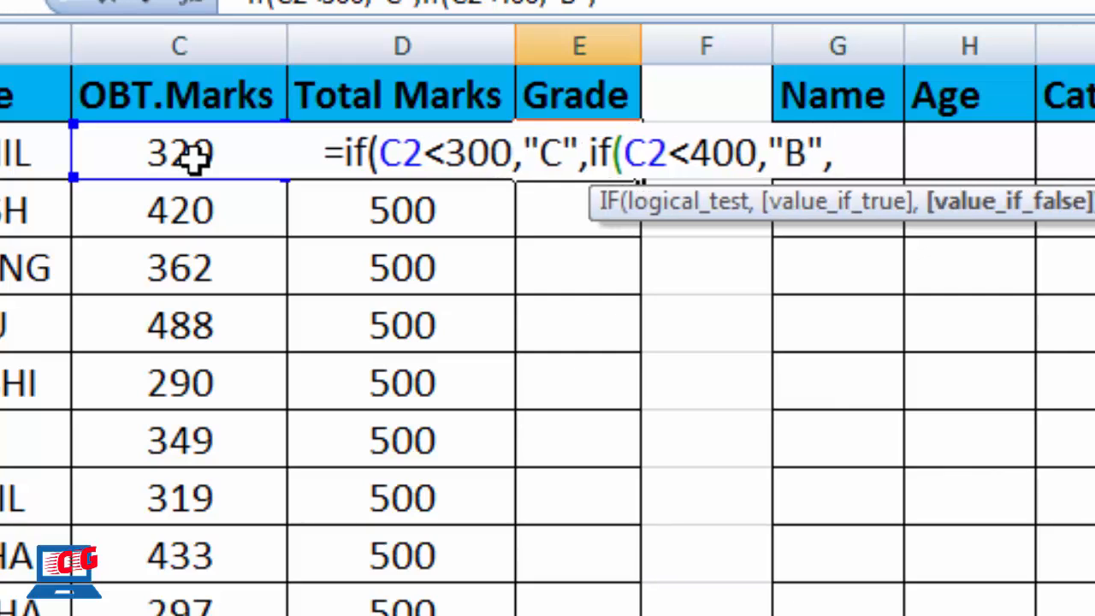
type("if")
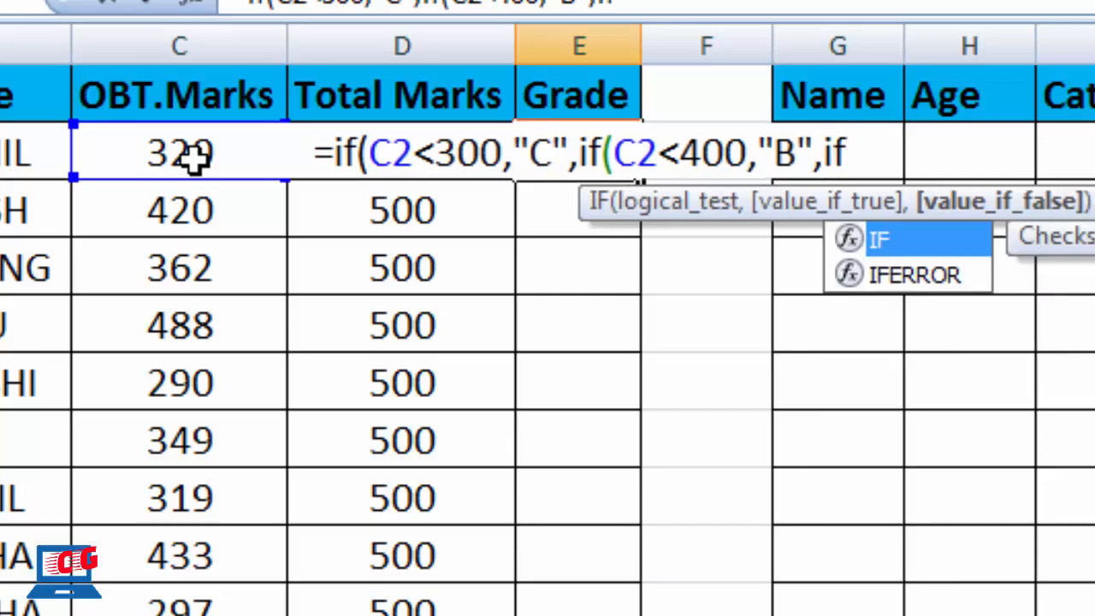
type("(")
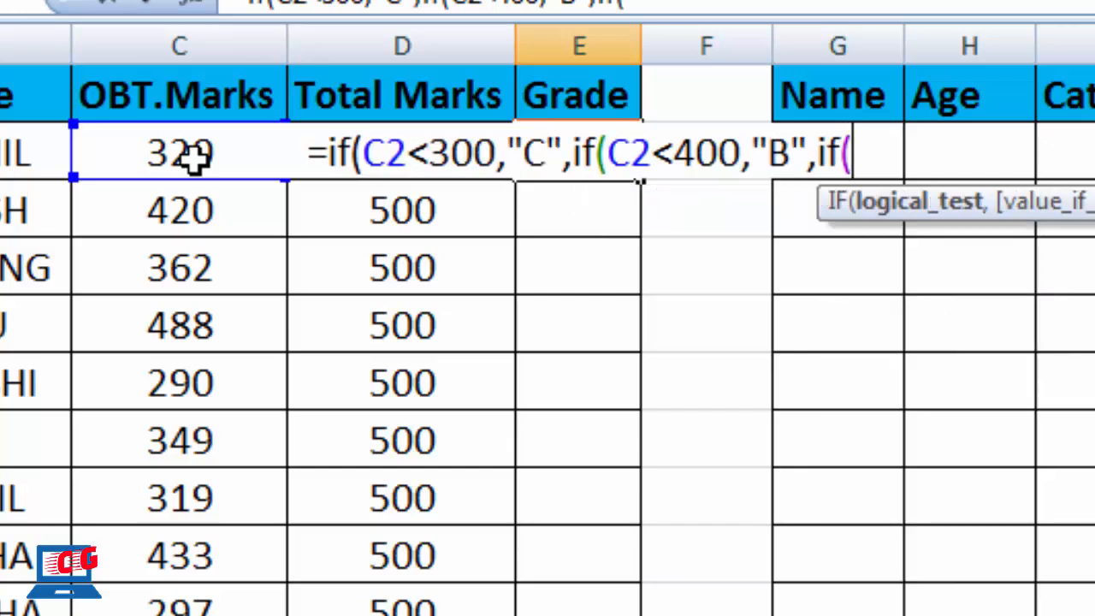
left_click(195, 159)
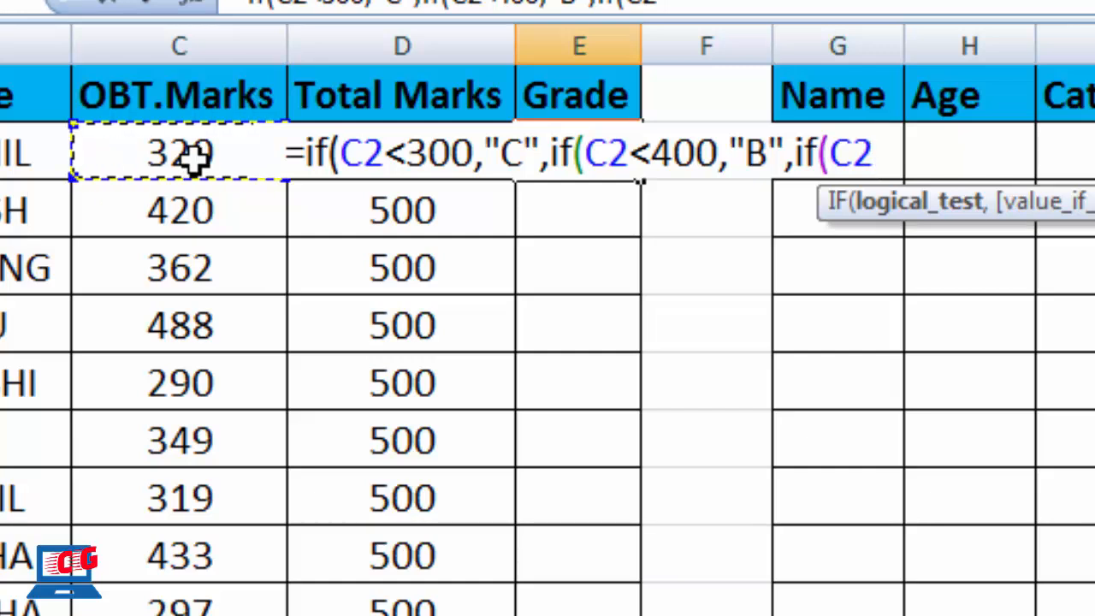
type("<")
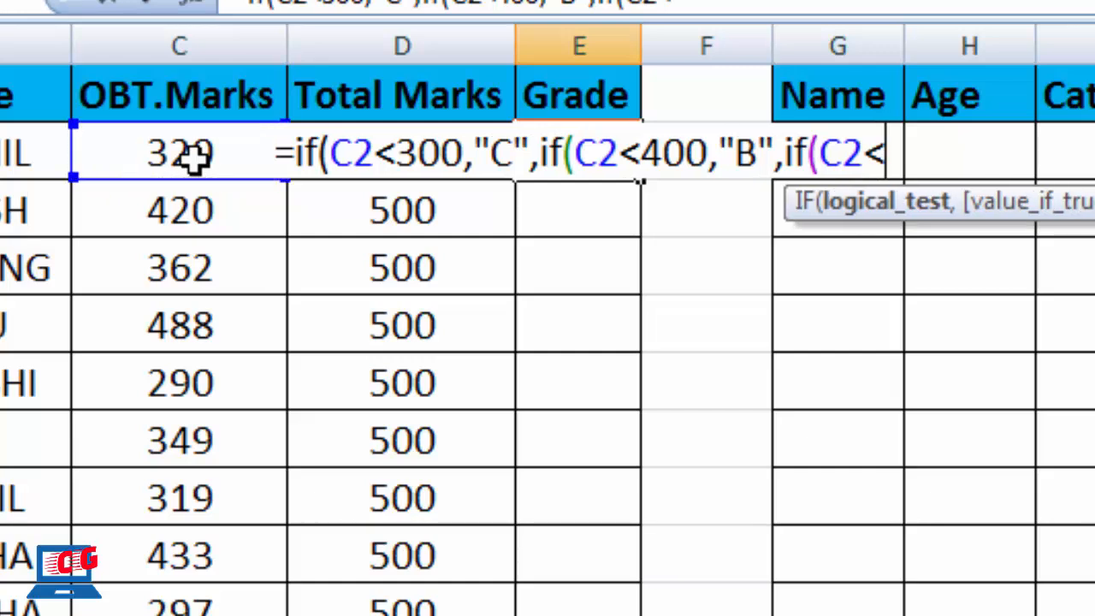
key("BackSpace")
type(">")
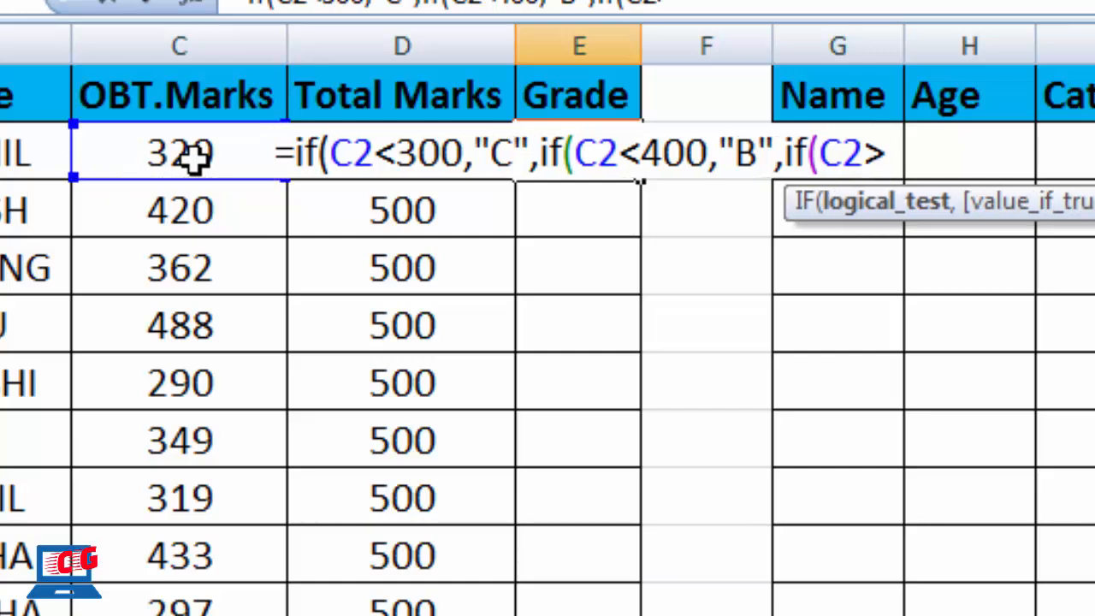
type("=")
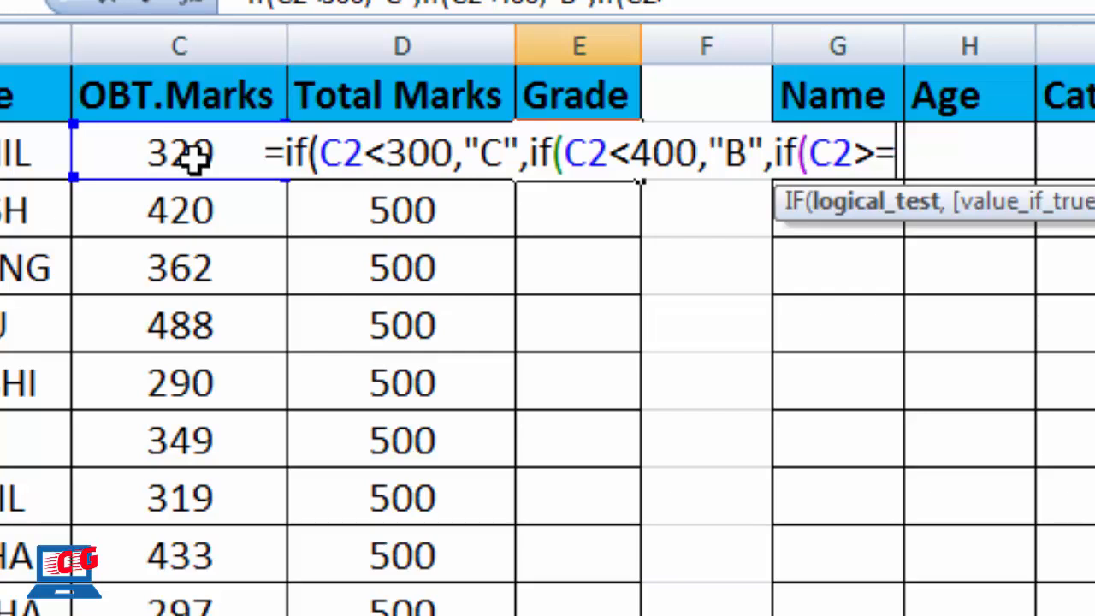
type("400")
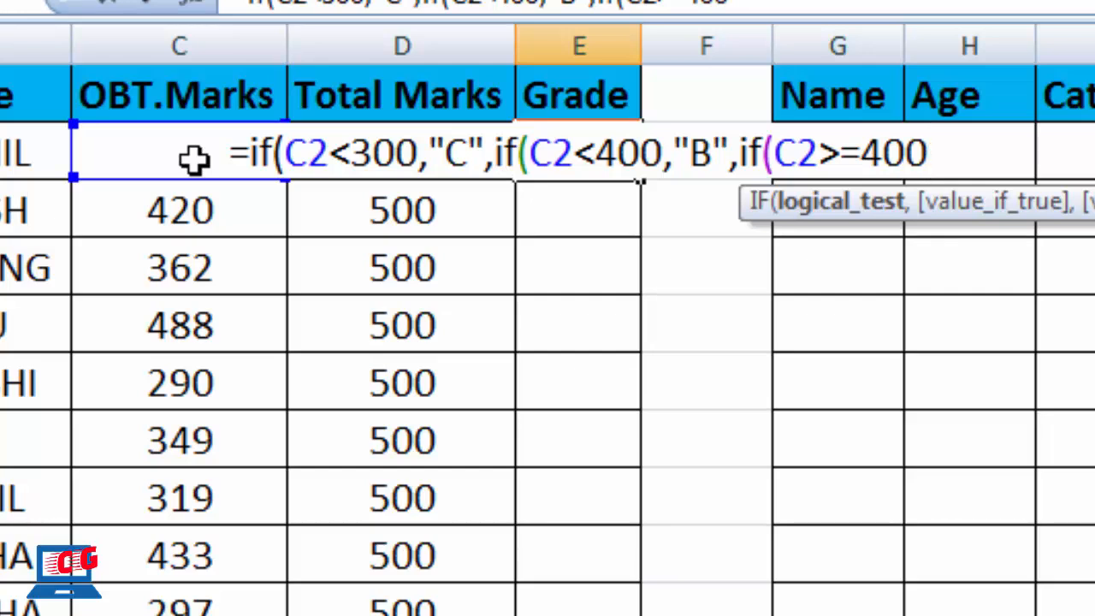
type(",\"")
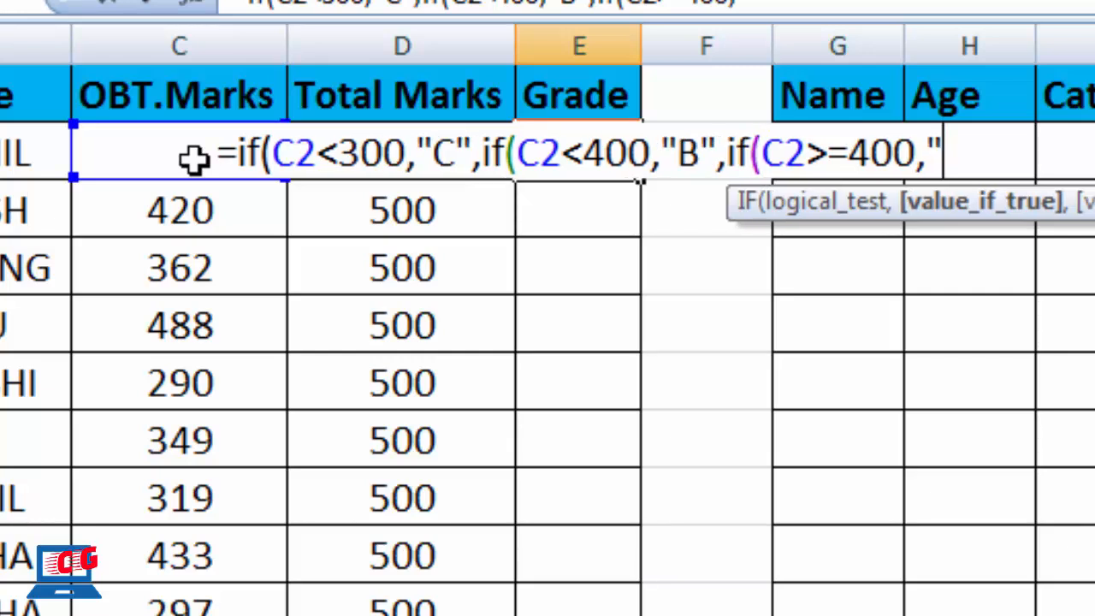
type("A\"")
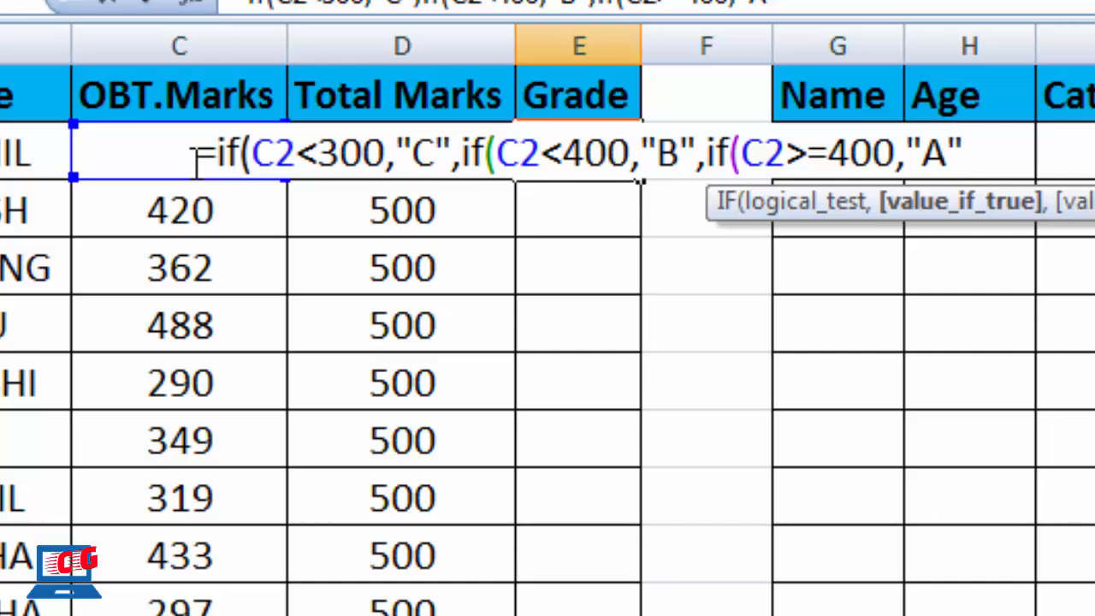
type(")")
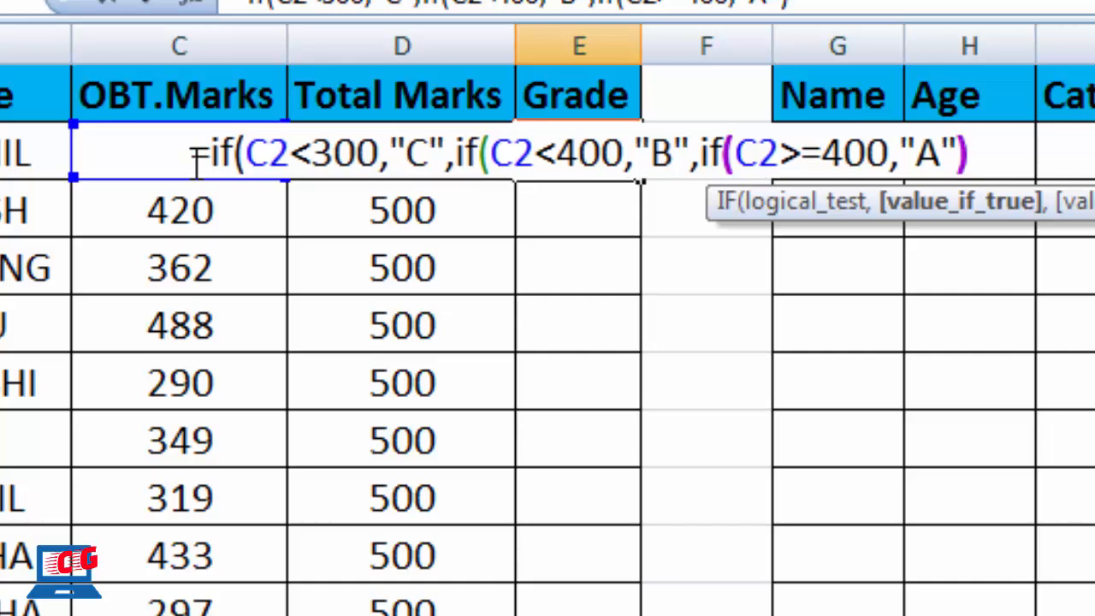
type("))")
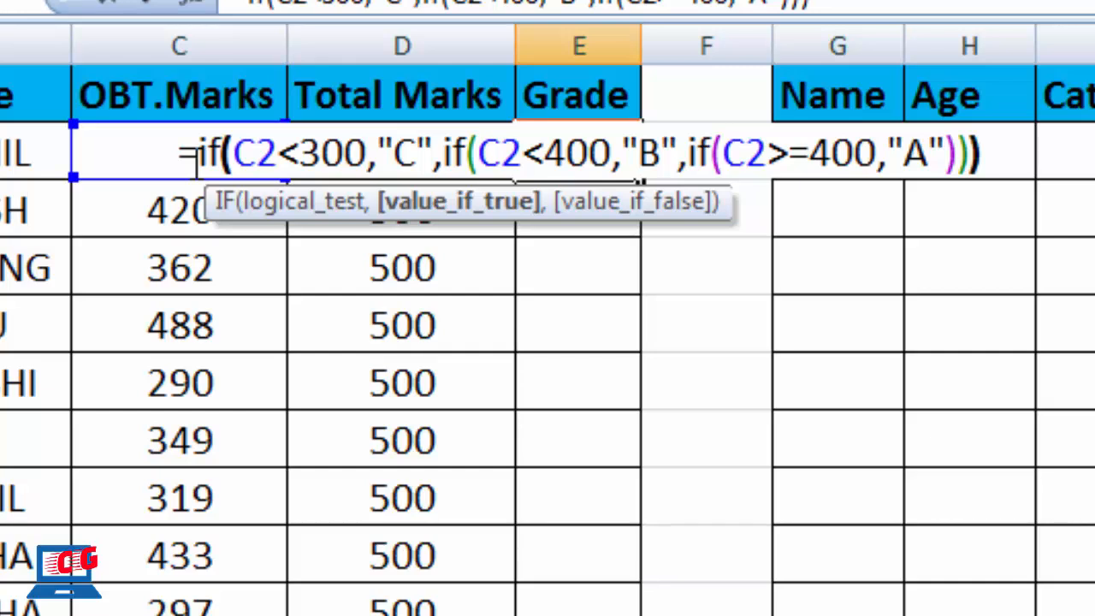
key("Return")
Fill the grade formula from E2 down the Grade column for all listed students
left_click(579, 153)
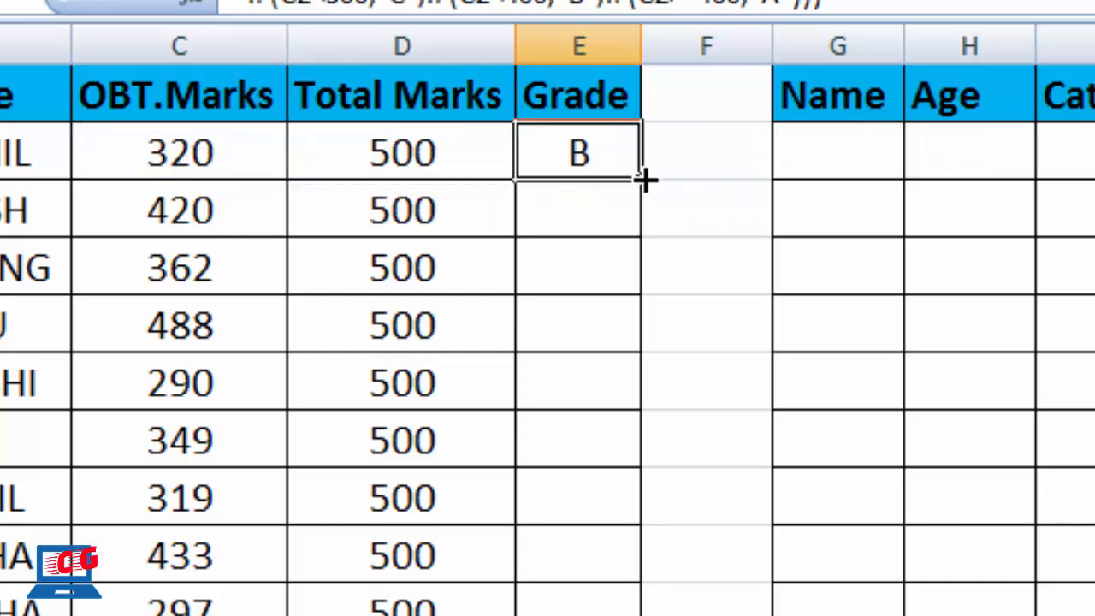
left_click_drag(641, 181, 658, 614)
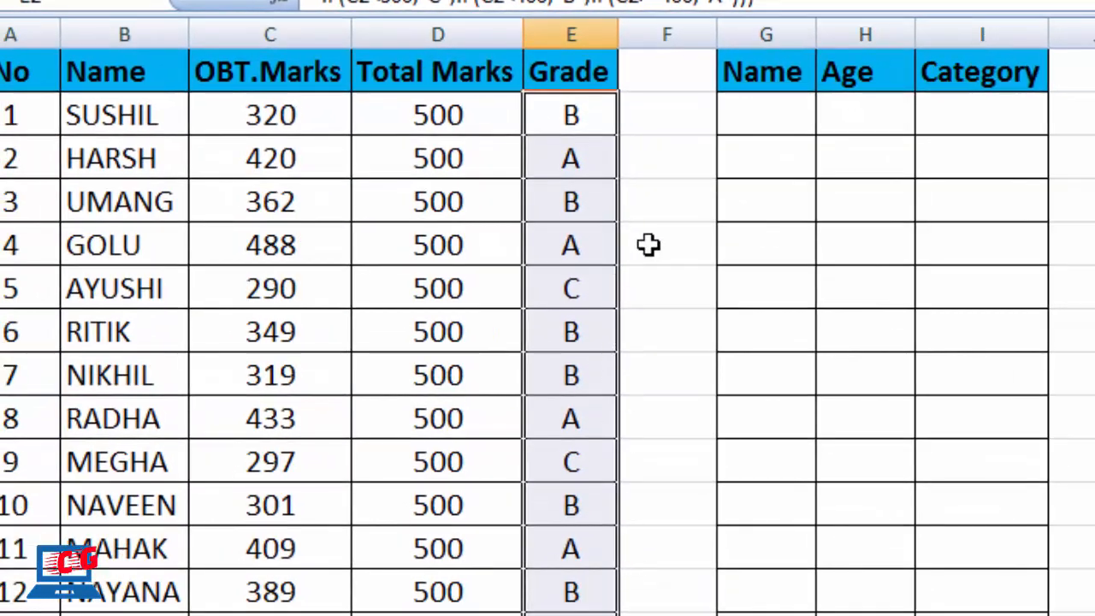
left_click(648, 244)
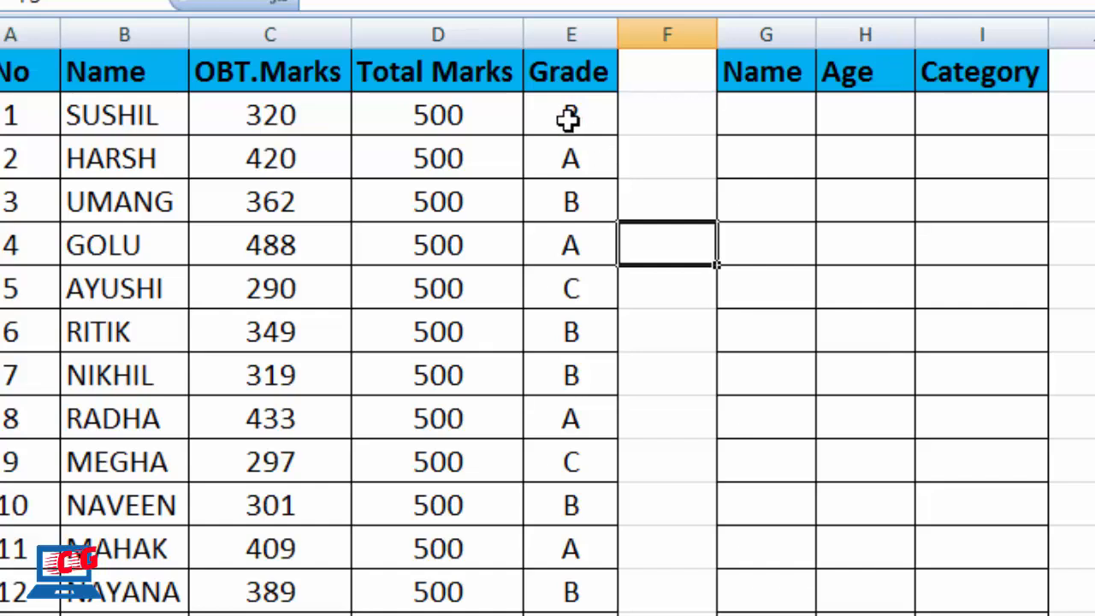
Check the obtained marks in C2, C3, C6 and C8 against the grades in the same rows
left_click(290, 122)
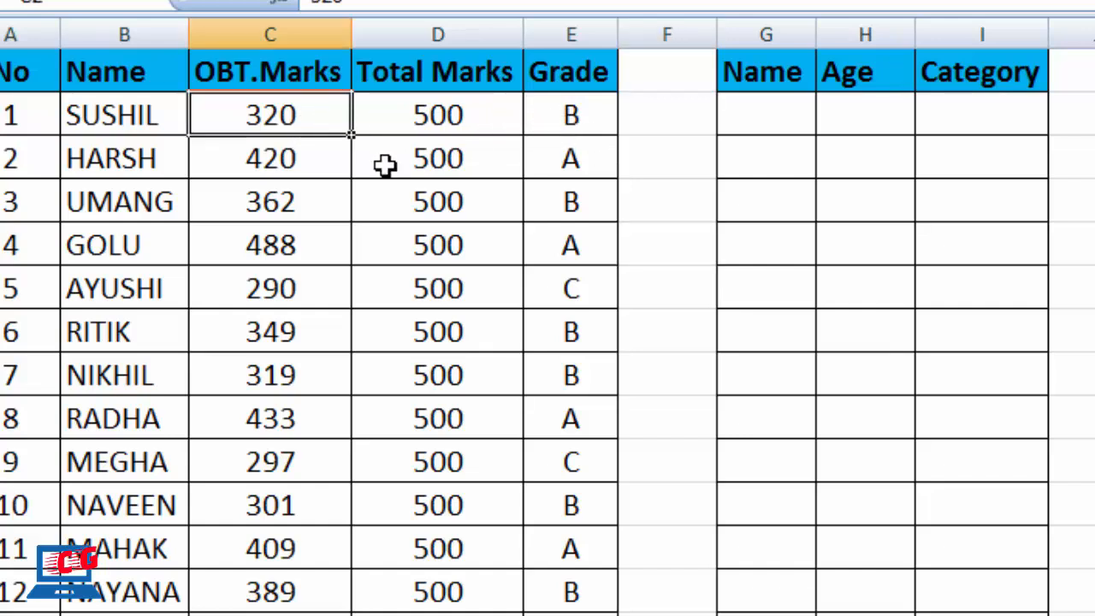
left_click(333, 165)
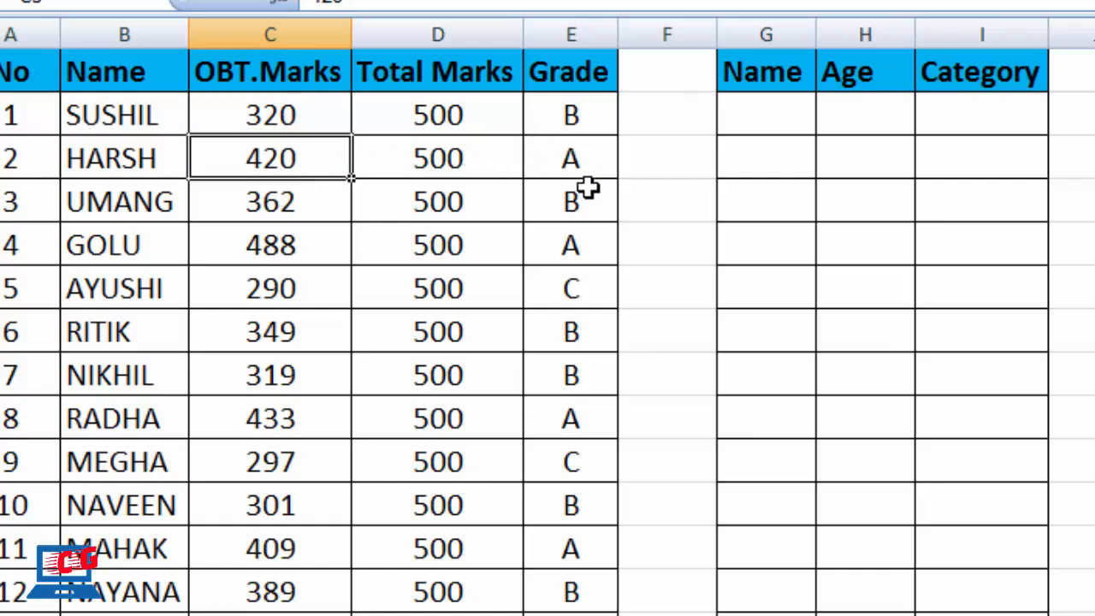
left_click(323, 283)
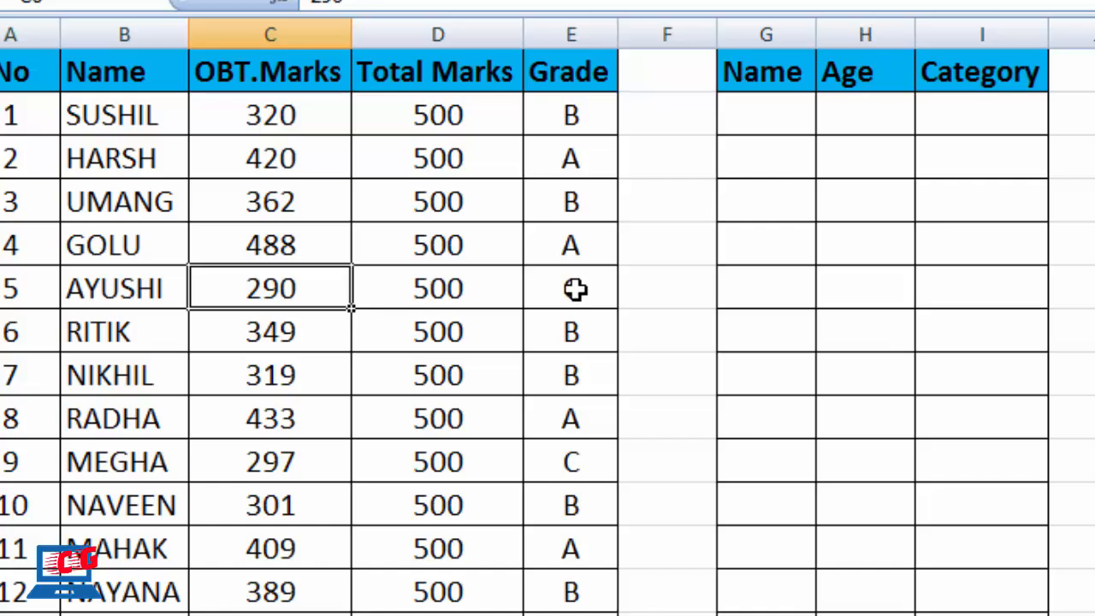
left_click(311, 369)
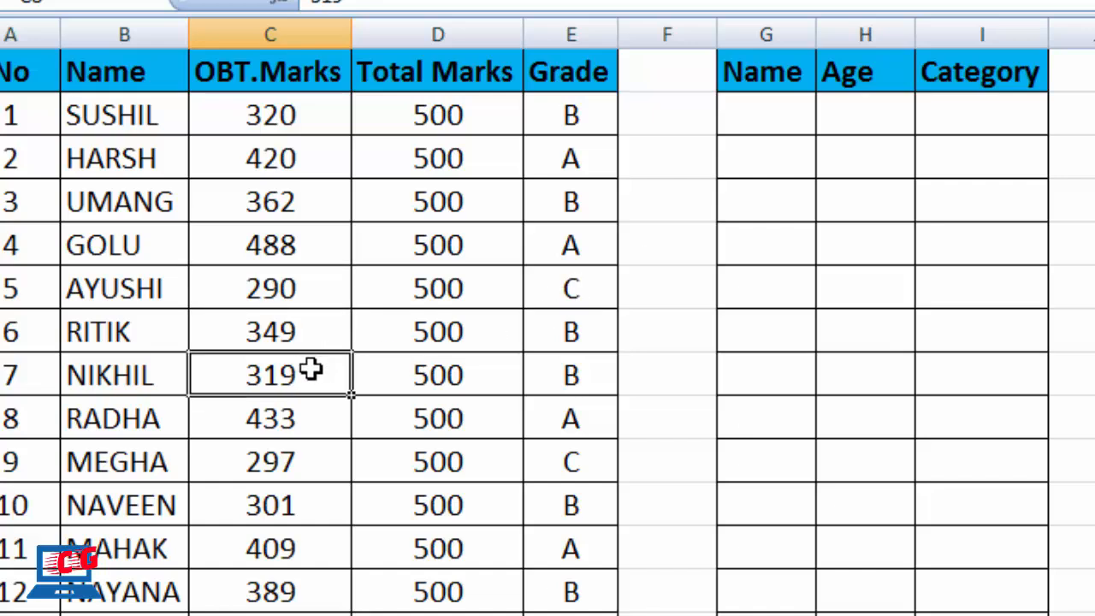
Change the obtained marks in C8 to 400
type("400")
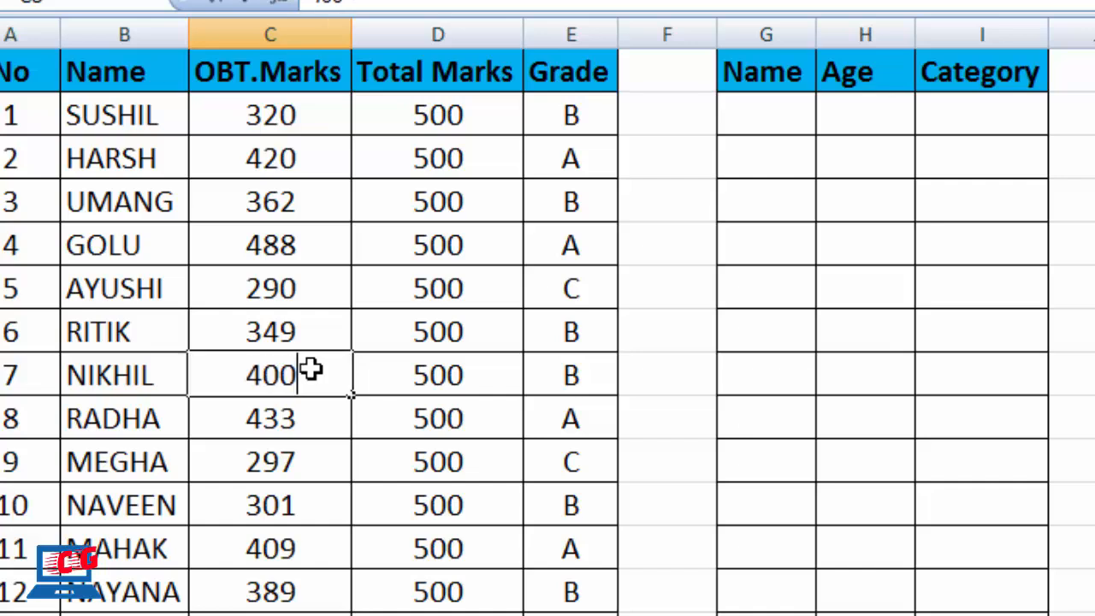
key("Tab")
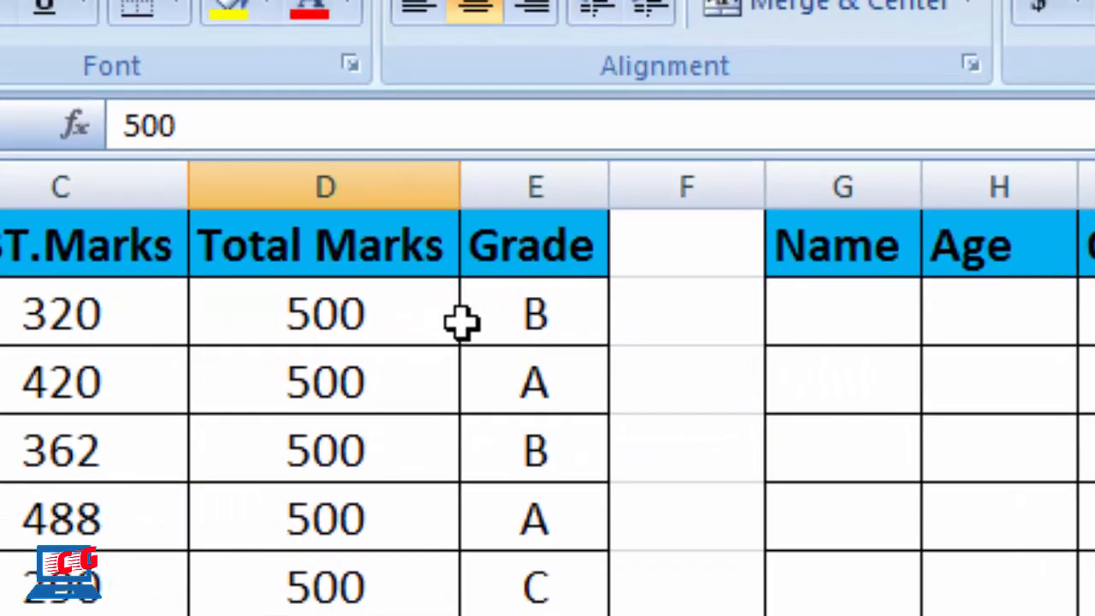
Edit the grade formula in E2 so it returns "B" when C2<=400 and "A" when C2>400
left_click(542, 115)
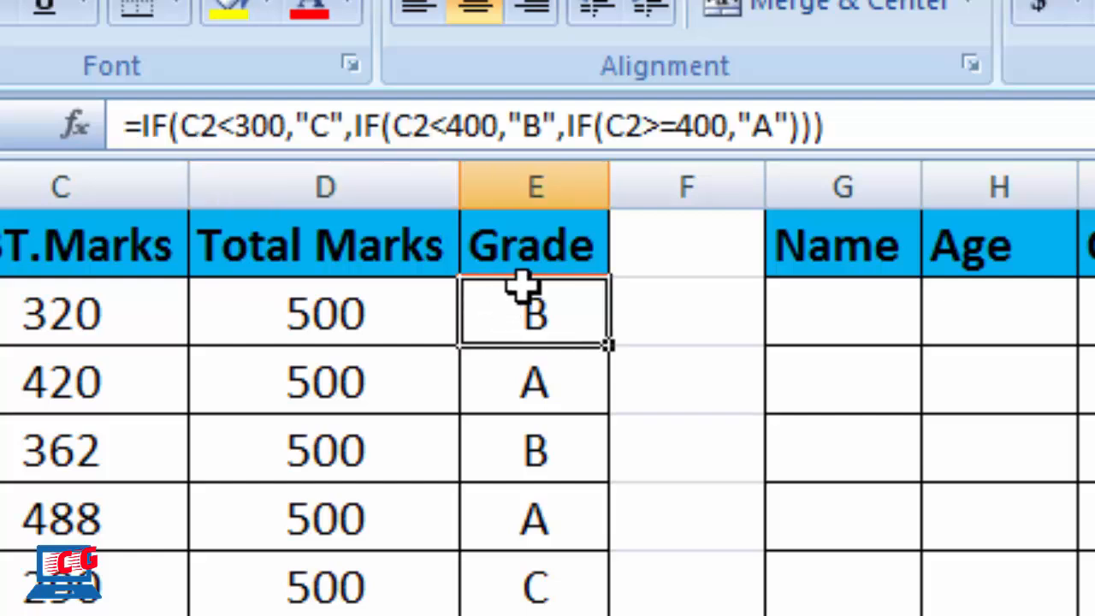
left_click(694, 128)
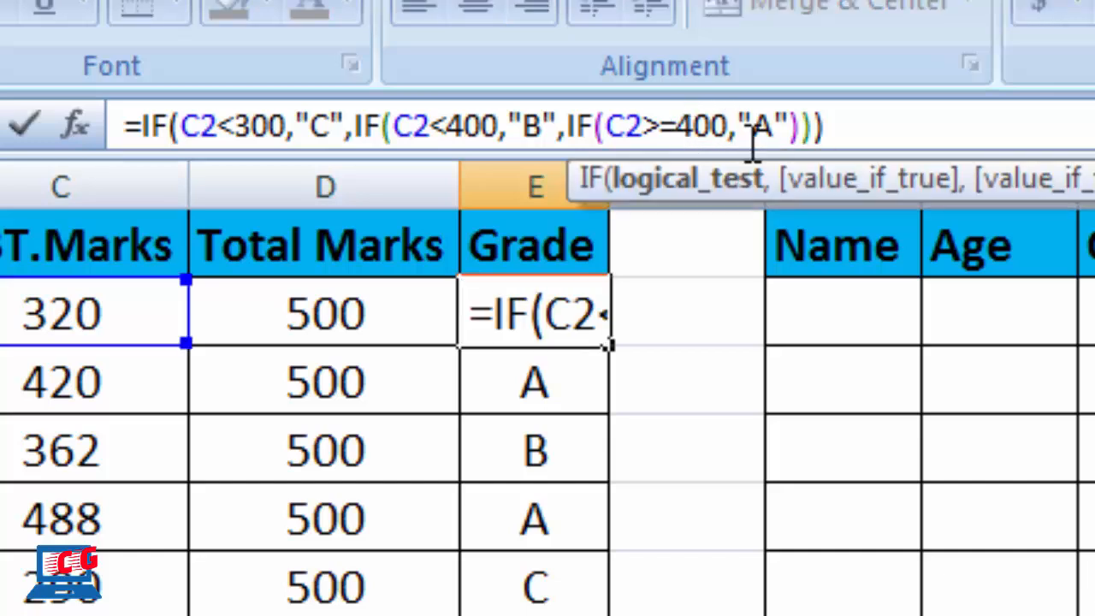
key("BackSpace")
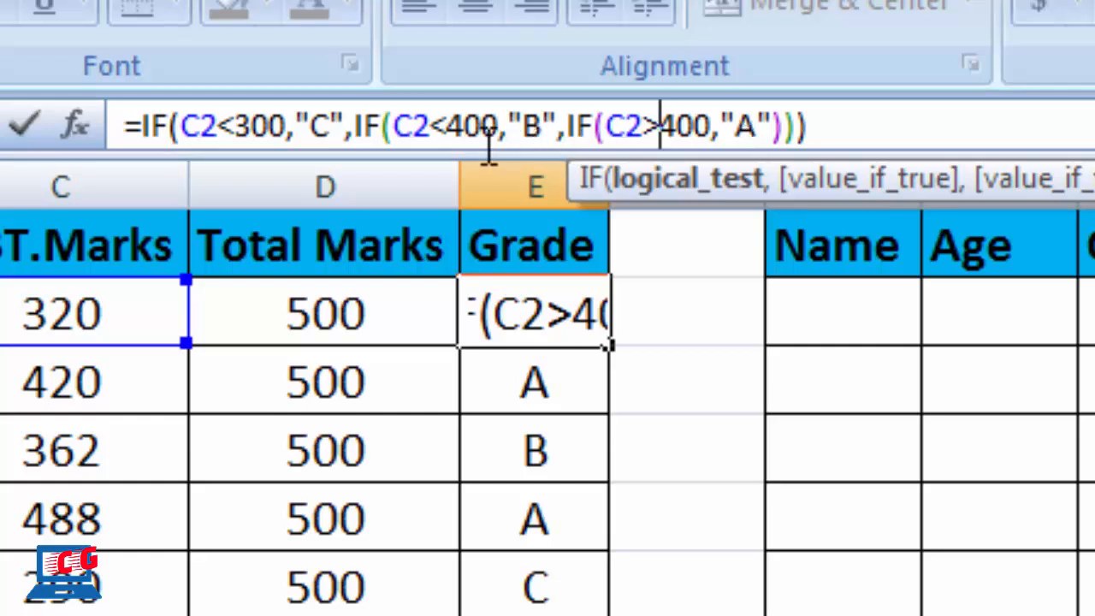
left_click(443, 141)
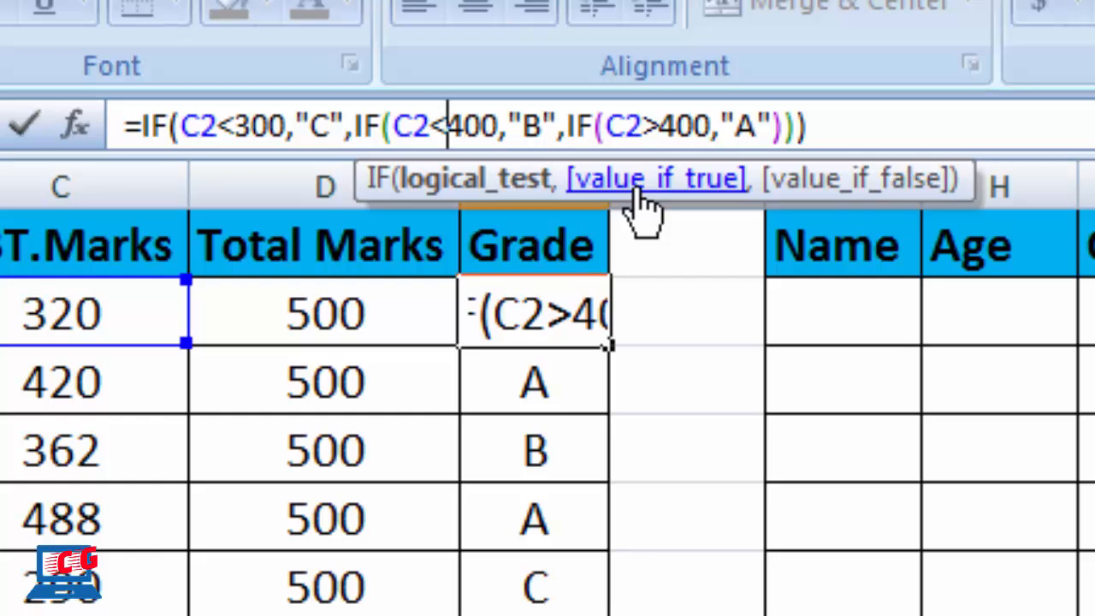
type("=")
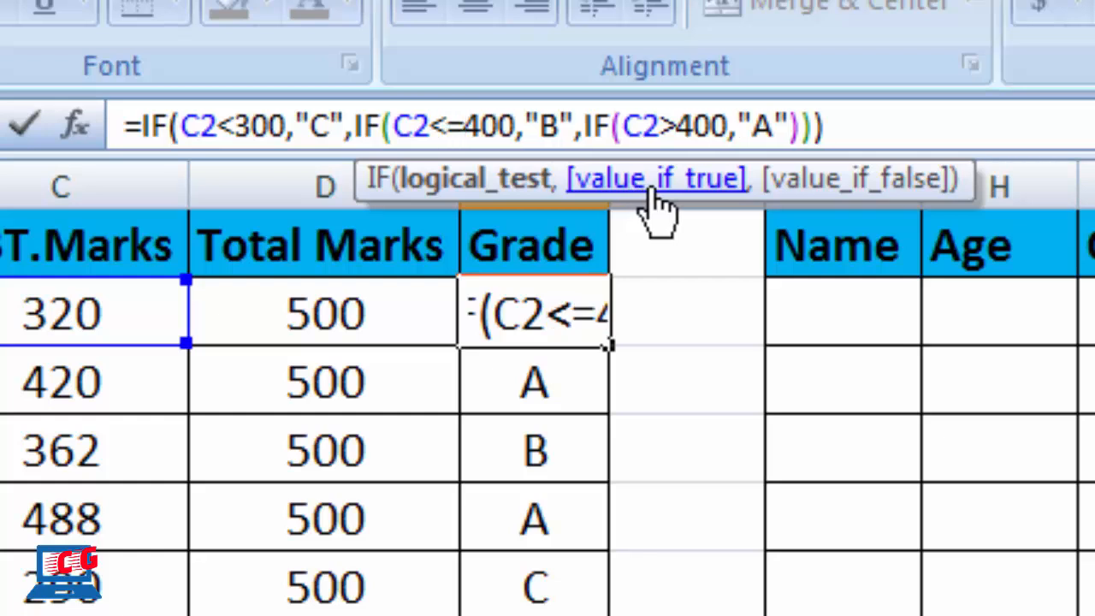
key("Return")
Fill the revised grade formula from E2 down the Grade column for all listed students
left_click(560, 321)
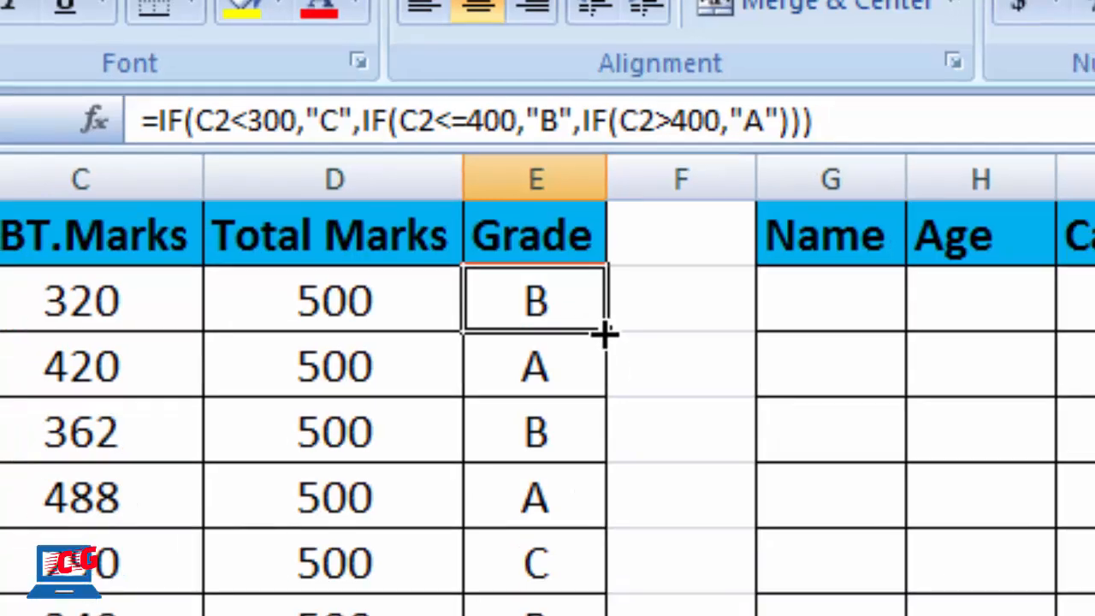
left_click_drag(604, 334, 599, 615)
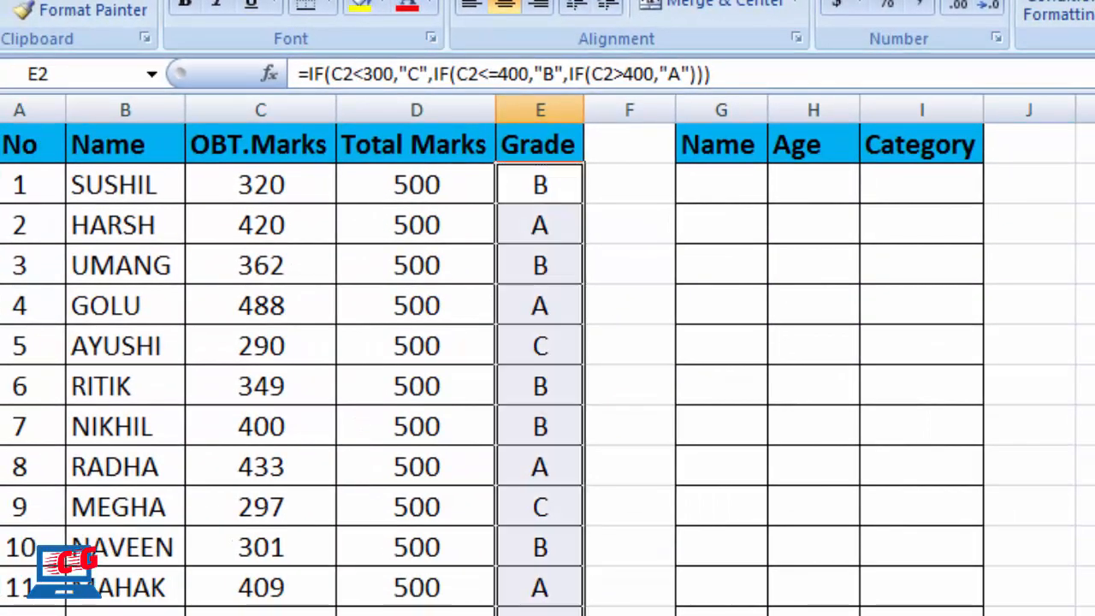
left_click(552, 440)
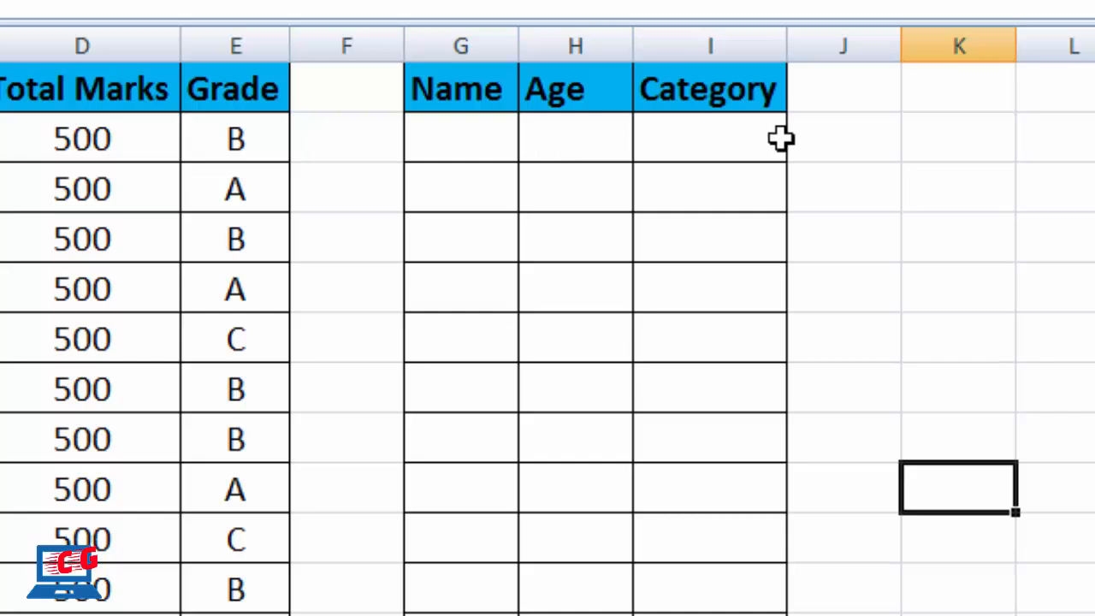
Fill the Name column from G2 down with placeholder entries gd, dg, sgs, a blank cell, hrh, dh, fh, hrh, dfh and hhf
left_click(469, 138)
type("gd dg sgs  hrh dh fh hrh dfh hhf")
left_click(701, 340)
Enter the ages 35, 12, 8, 67, 54, 23, 10, 39, 11 and 21 down the Age column from H2
left_click(582, 127)
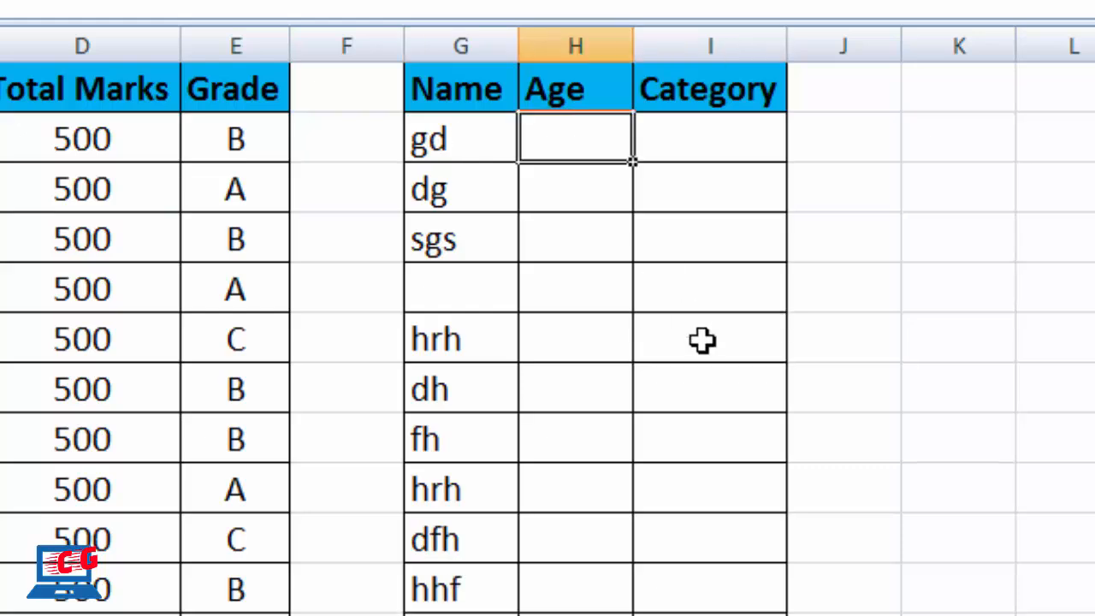
type("35")
key("Return")
type("12")
key("Return")
type("8")
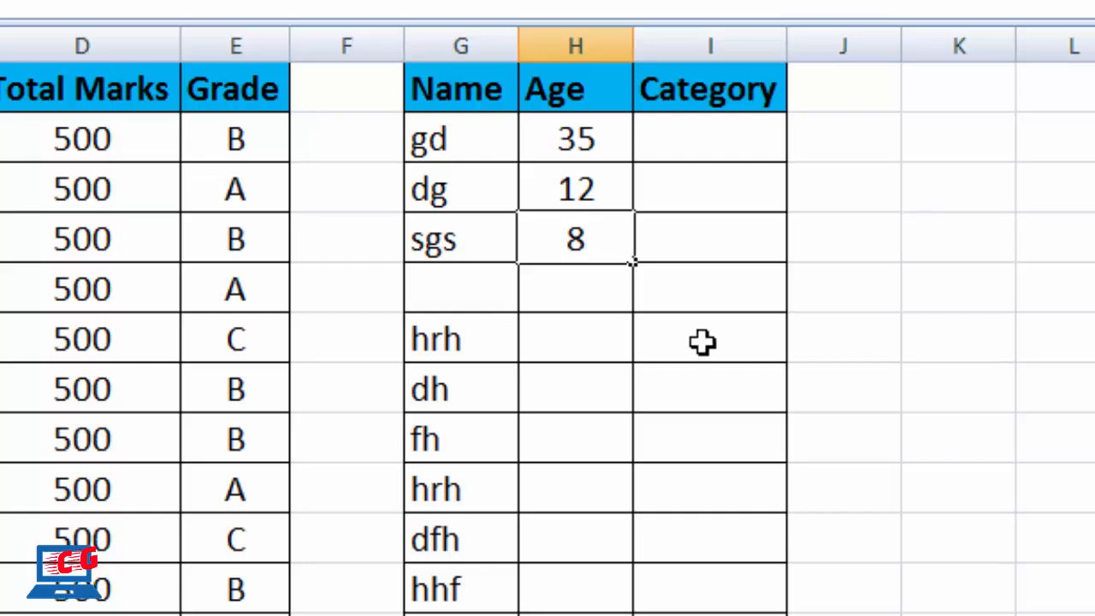
key("Return")
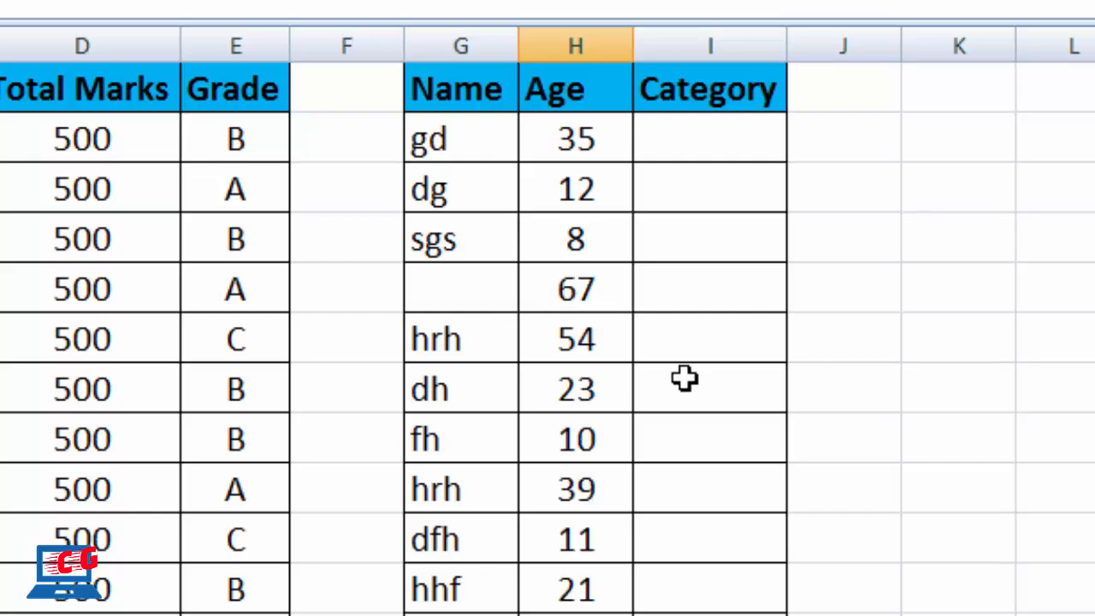
Start an IF formula in I2, the first Category cell, with the logical test H2<=15
left_click(687, 382)
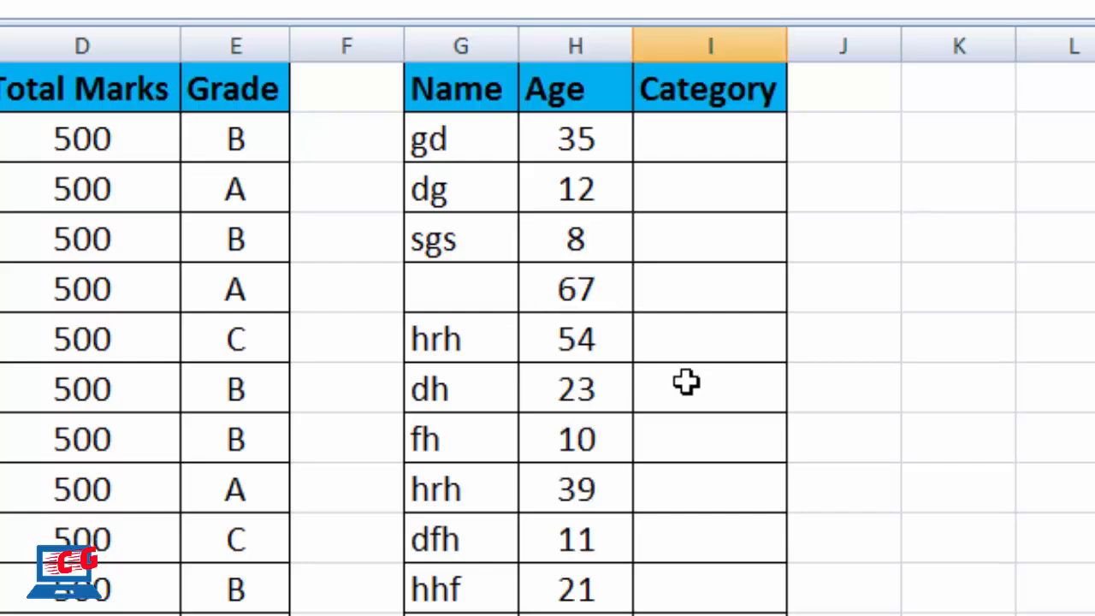
key("Up")
key("Up")
key("Up")
key("Up")
key("Up")
key("Up")
key("Up")
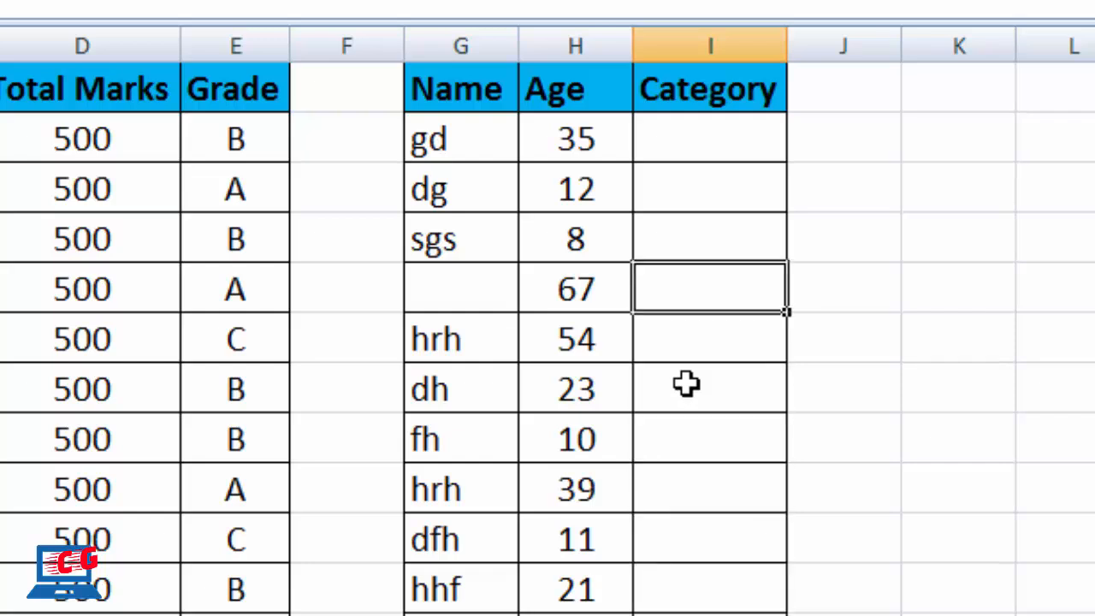
key("Up")
key("Up")
key("Up")
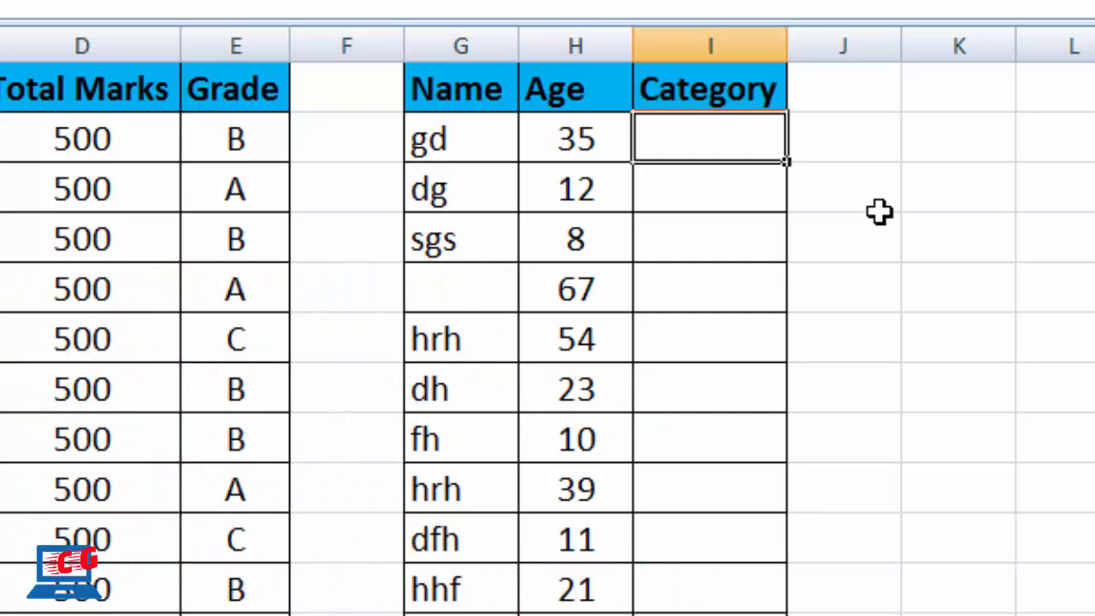
type("=if(")
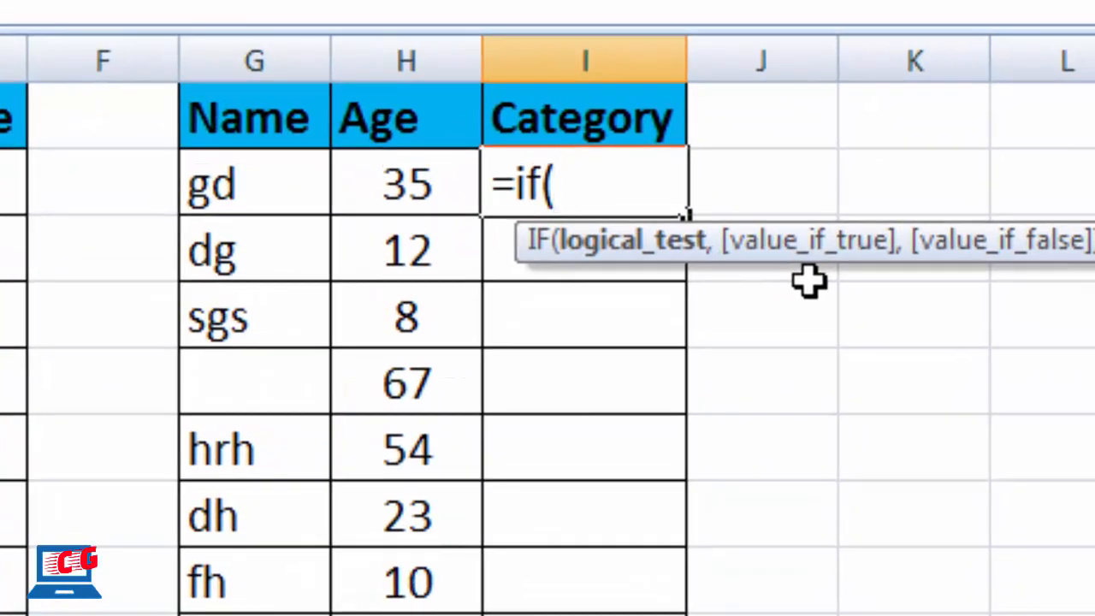
left_click(400, 180)
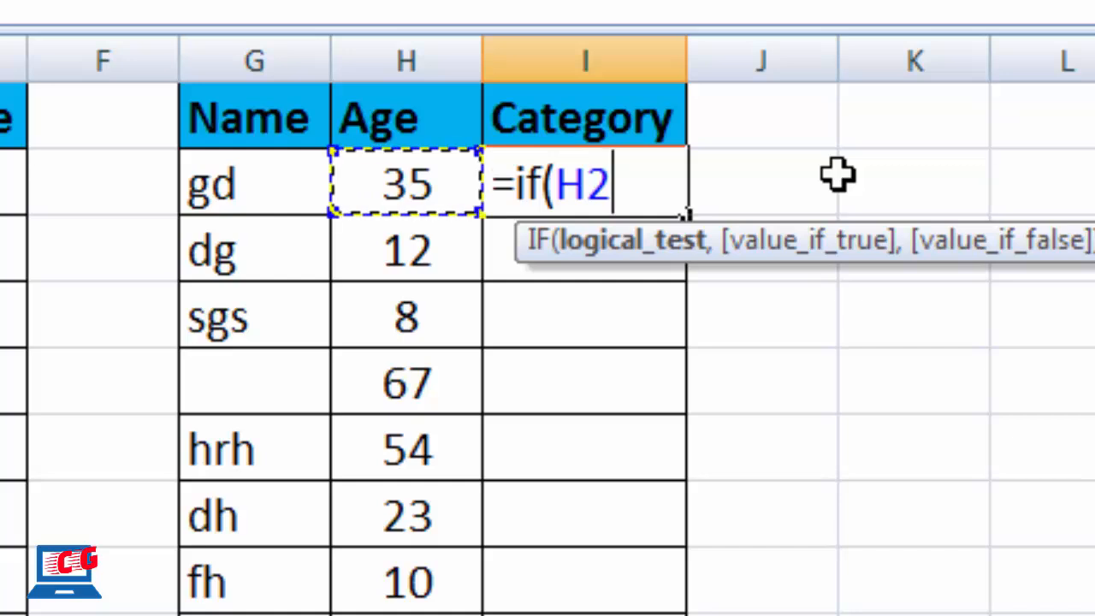
type("<")
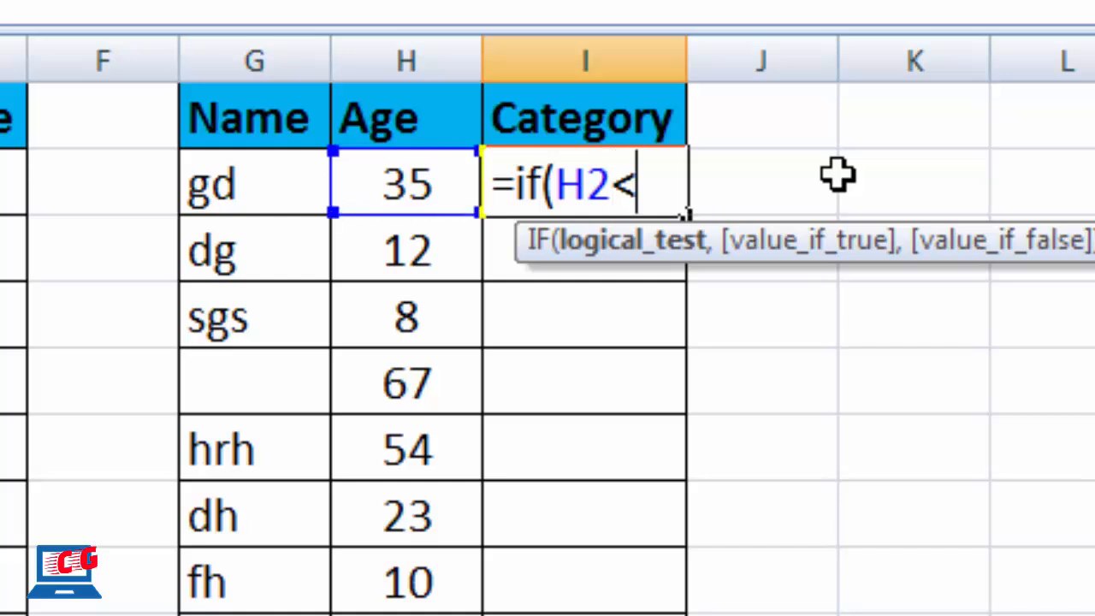
type("+")
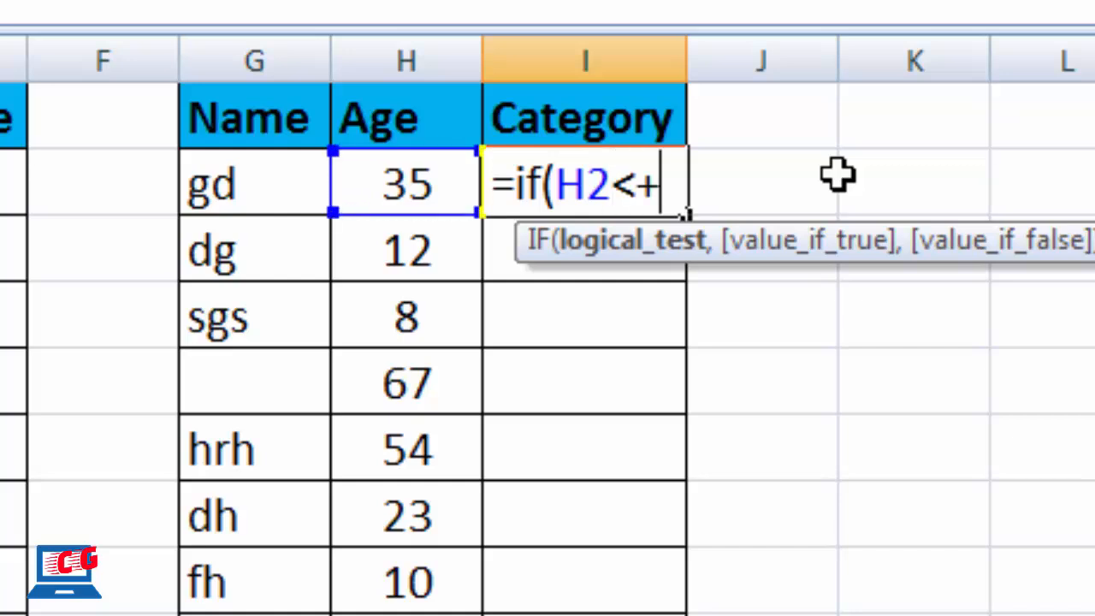
type("1")
key("BackSpace")
key("BackSpace")
type("=15")
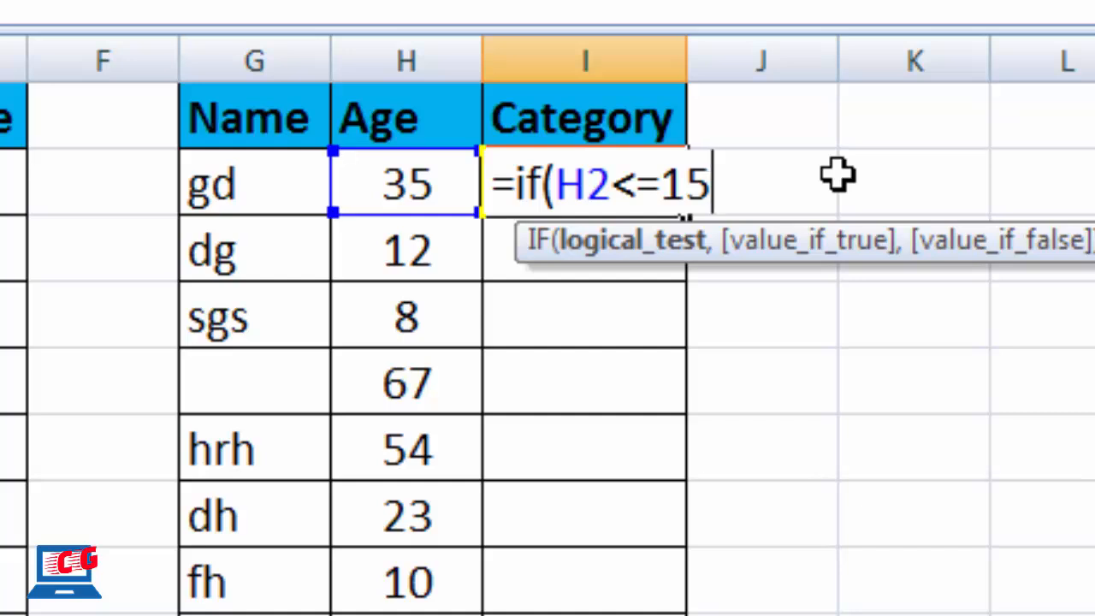
Add "Child" as the IF formula's true value and continue to its false value
type(",\"")
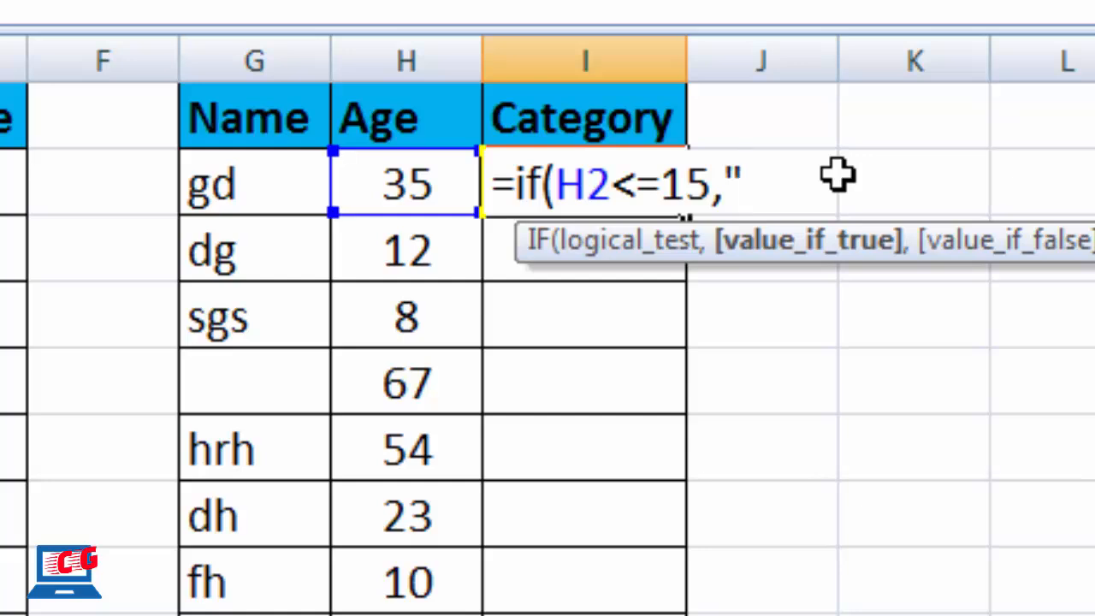
type("Child")
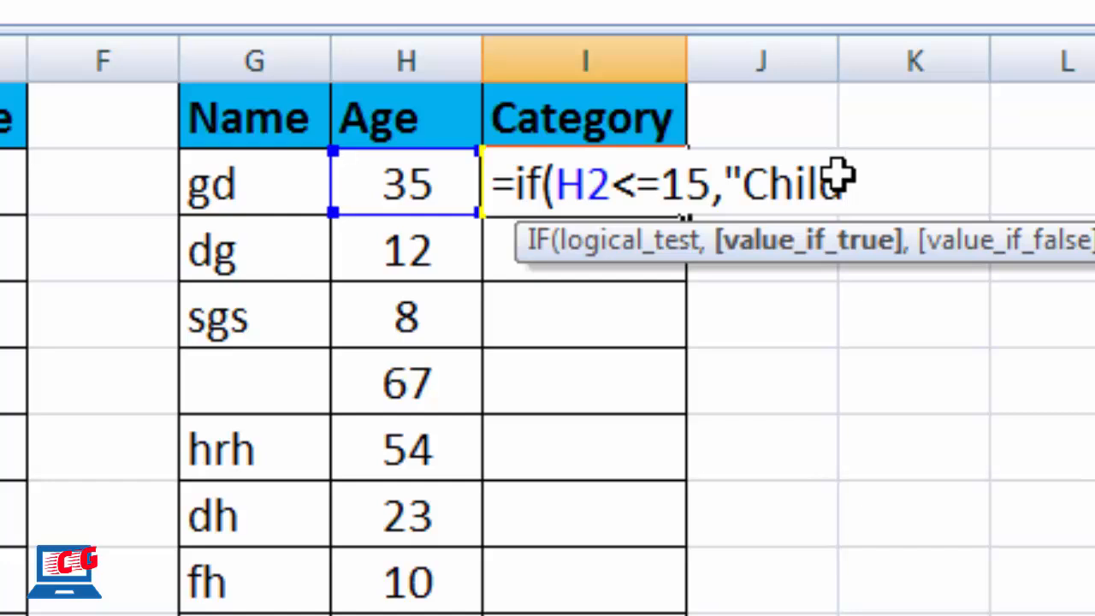
type("\"")
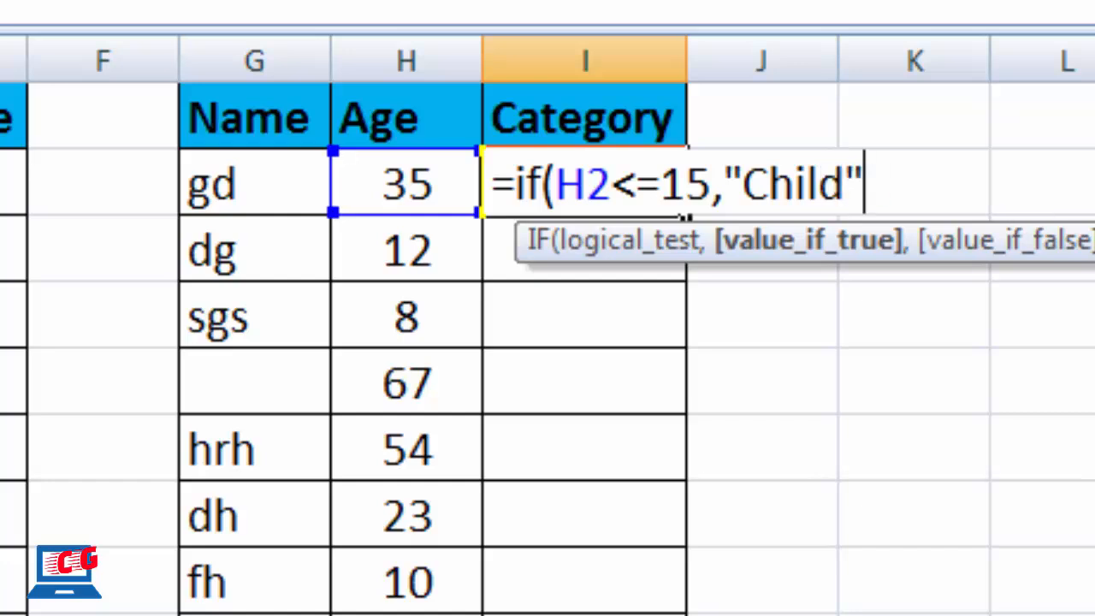
type(",")
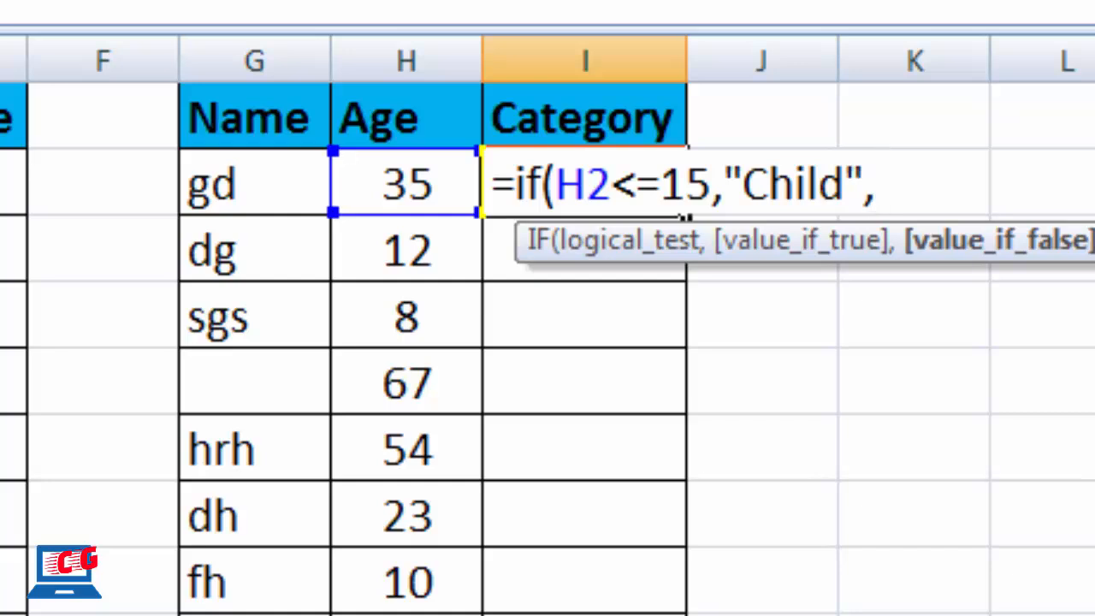
Nest a second IF as the formula's false value with the logical test H2<=25
type("if")
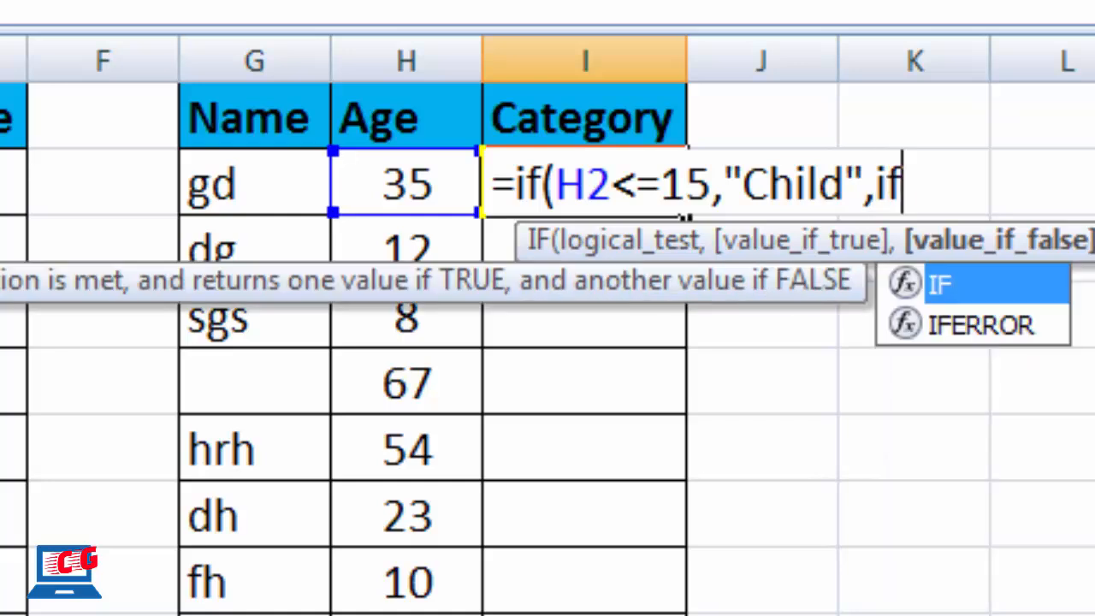
type("(")
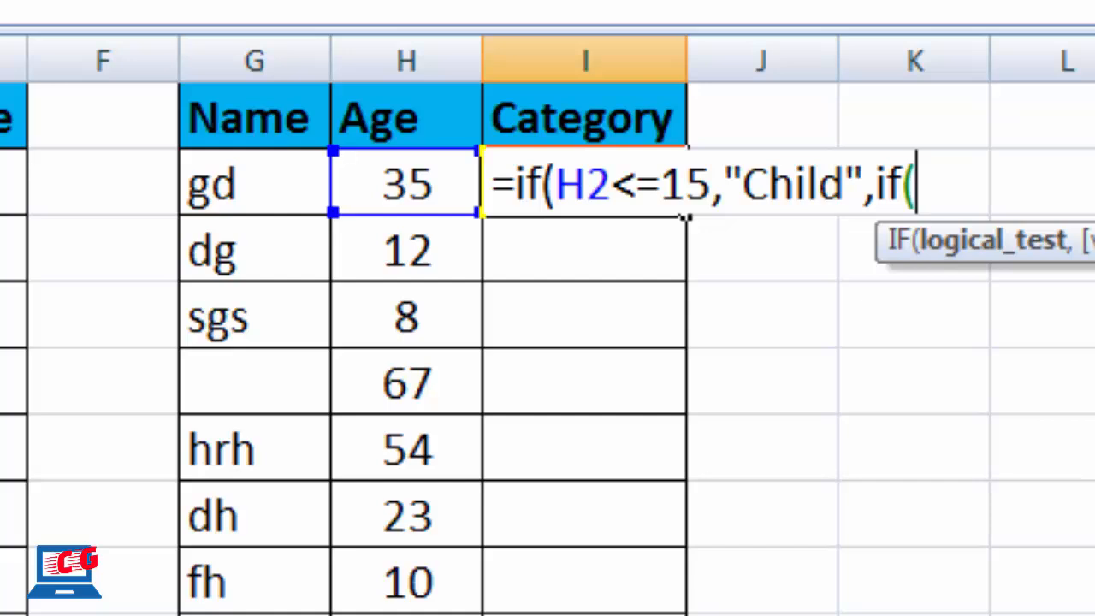
left_click(427, 182)
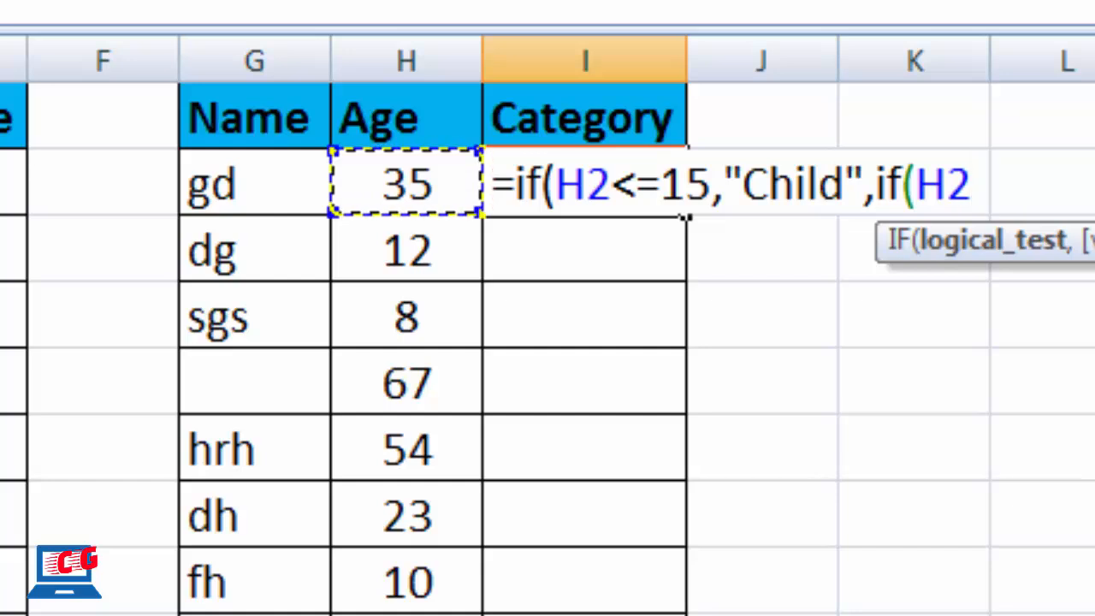
type("<=")
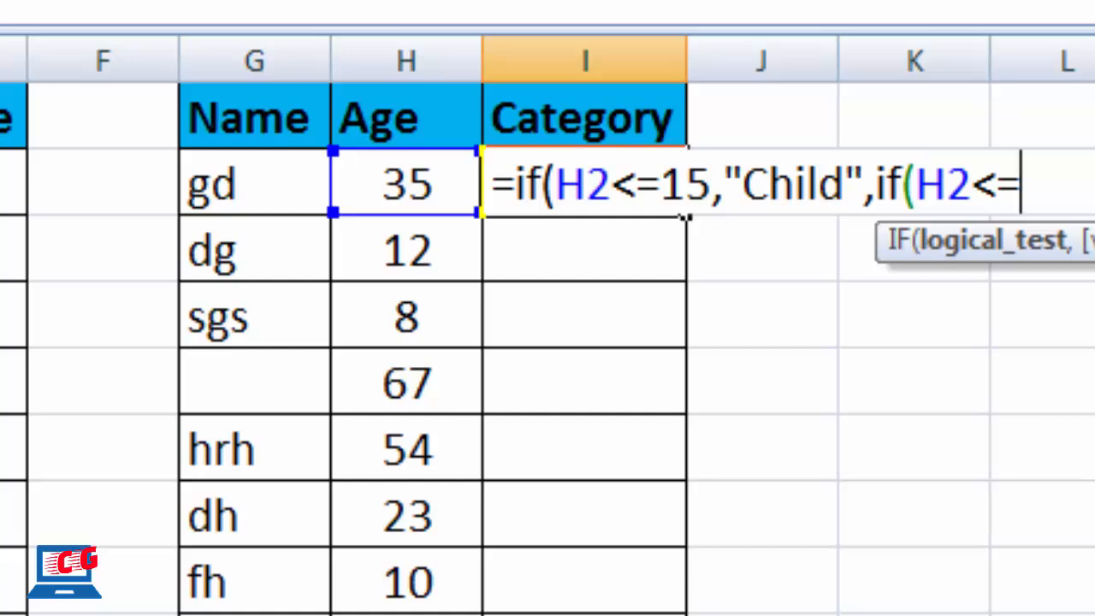
type("26")
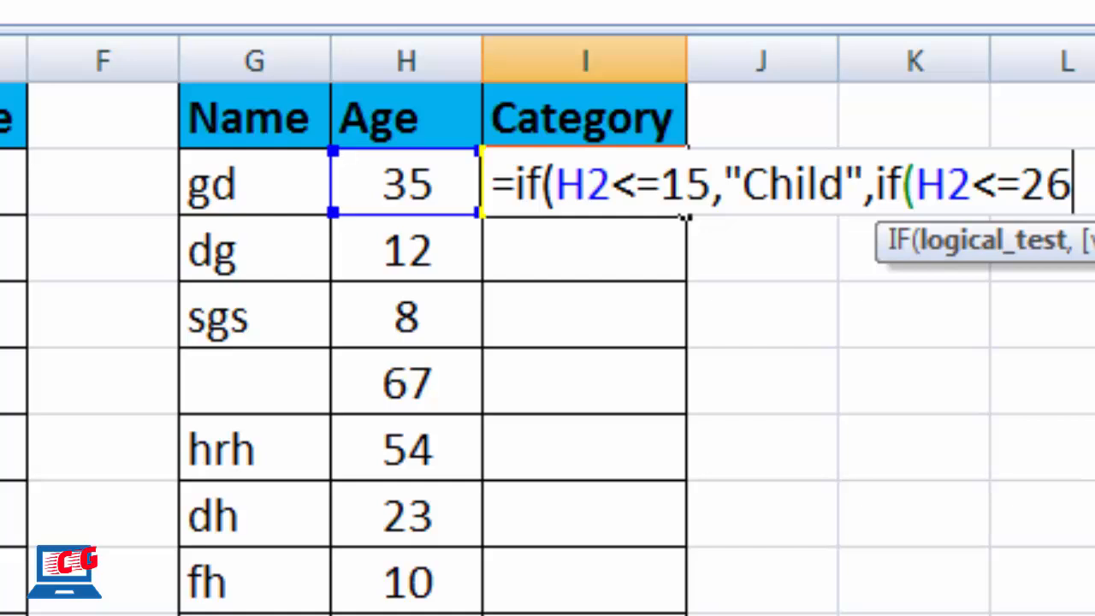
key("BackSpace")
type("5")
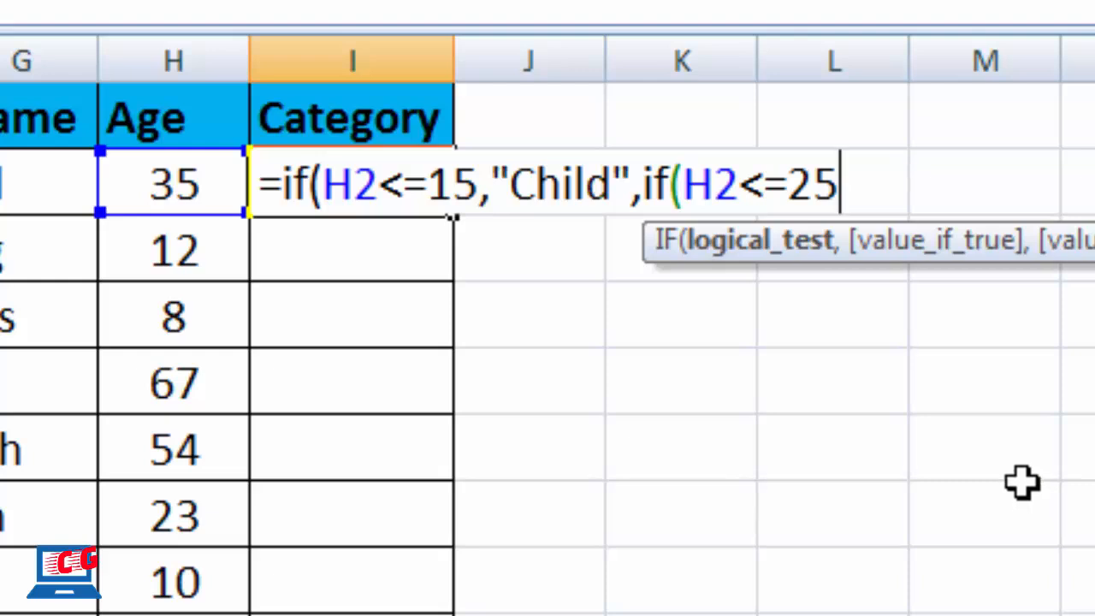
Add "Teenager" as the second IF's true value and continue to its false value
type(",")
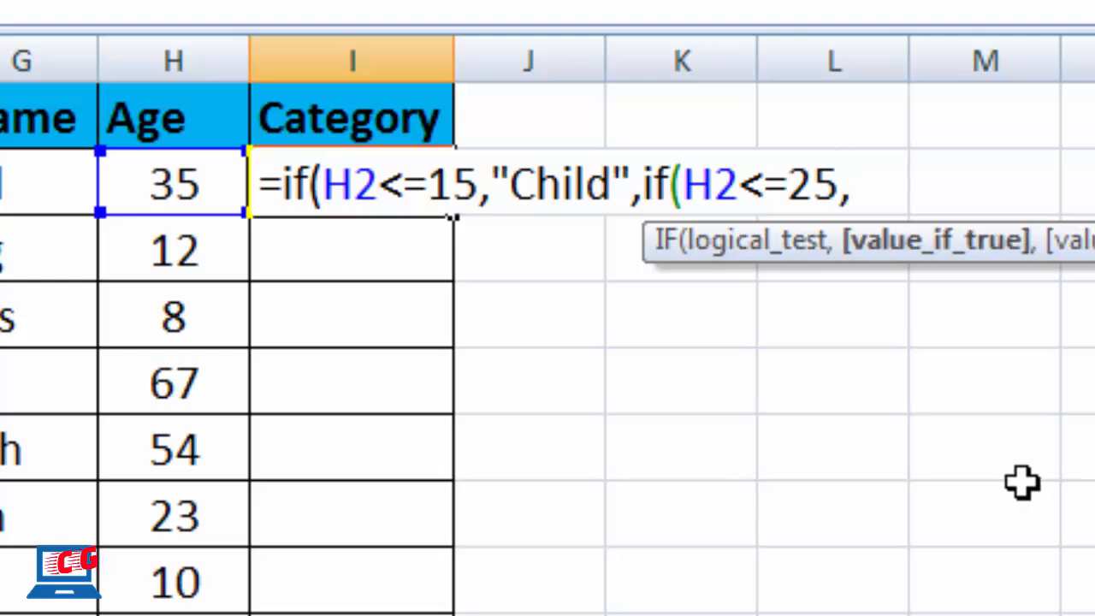
type("\"")
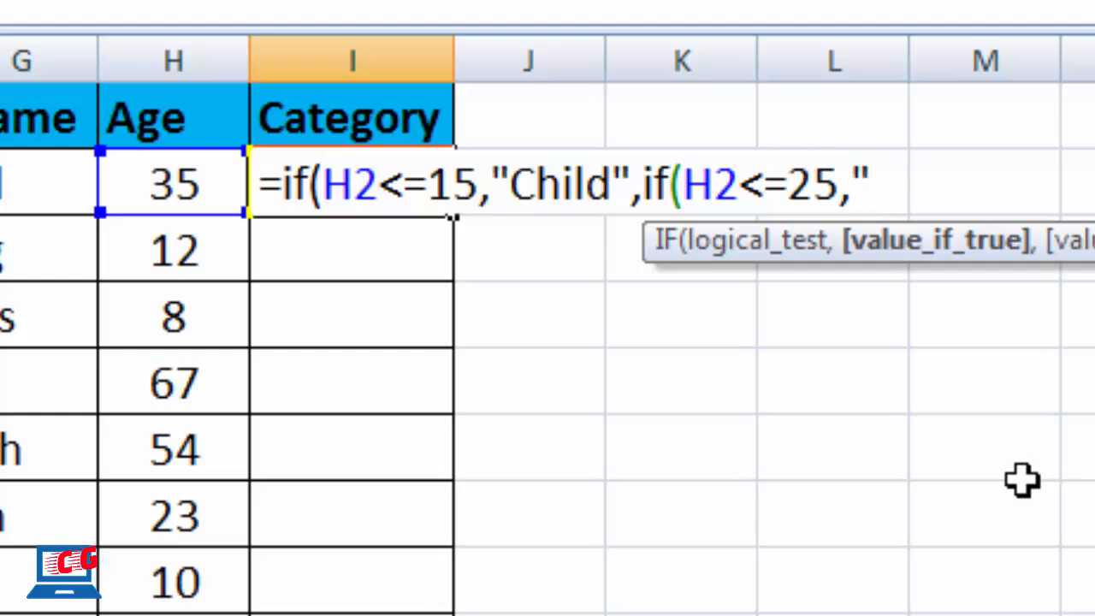
type("t")
key("BackSpace")
type("Teenager")
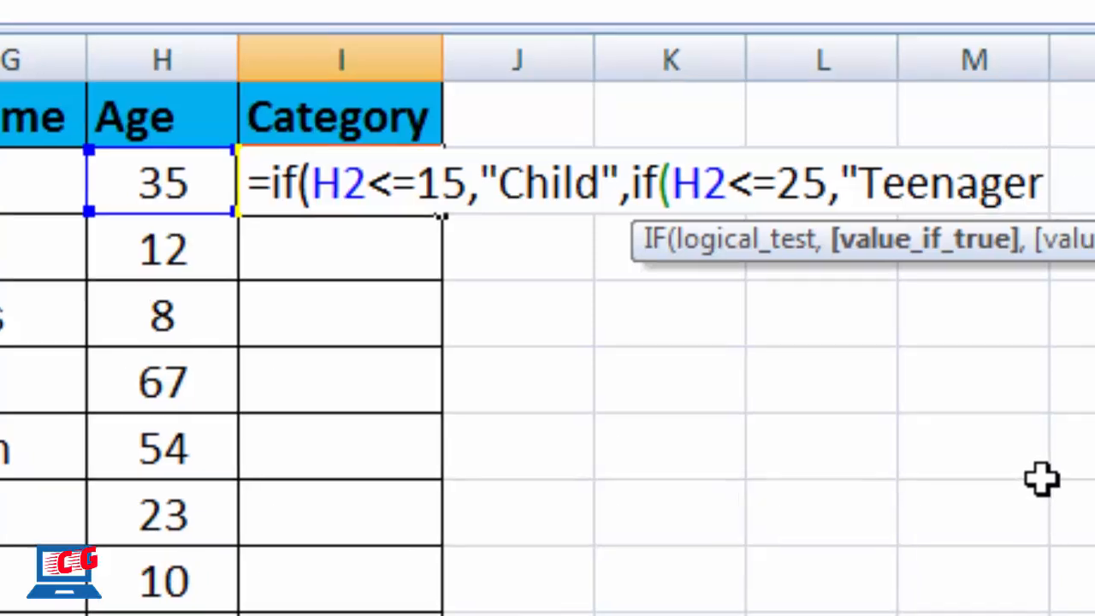
type("\",")
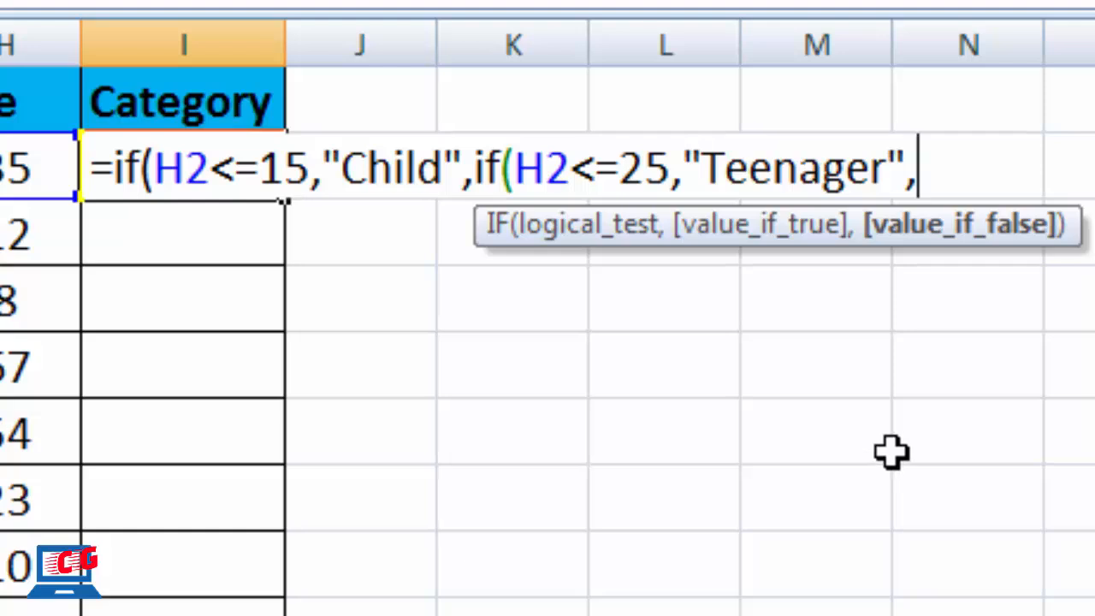
Nest a third IF as the second IF's false value with the logical test H2<60
type("if(")
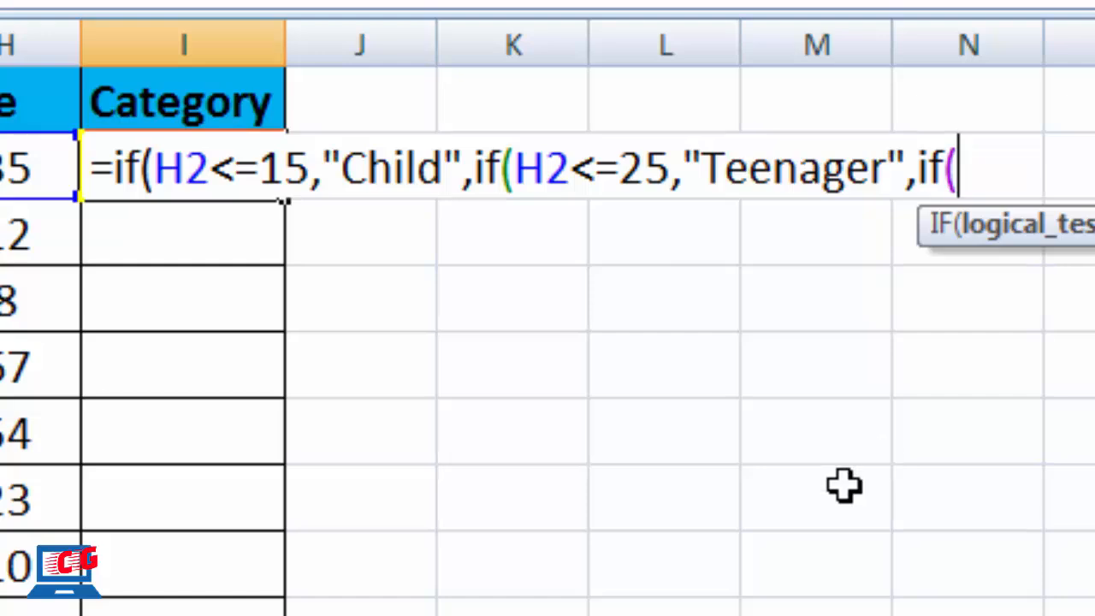
left_click(19, 165)
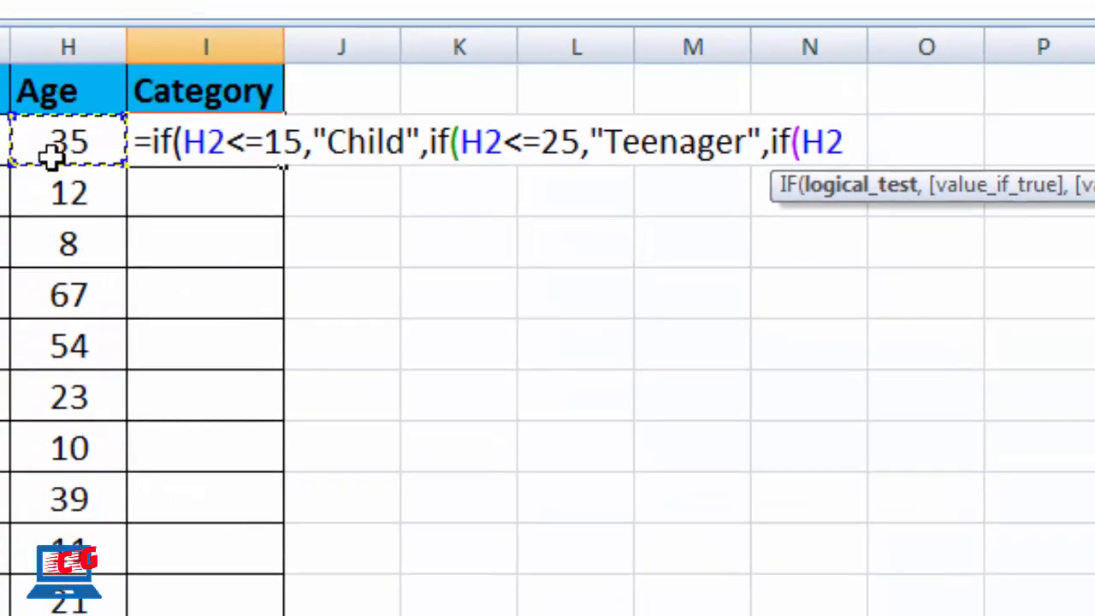
type("<=")
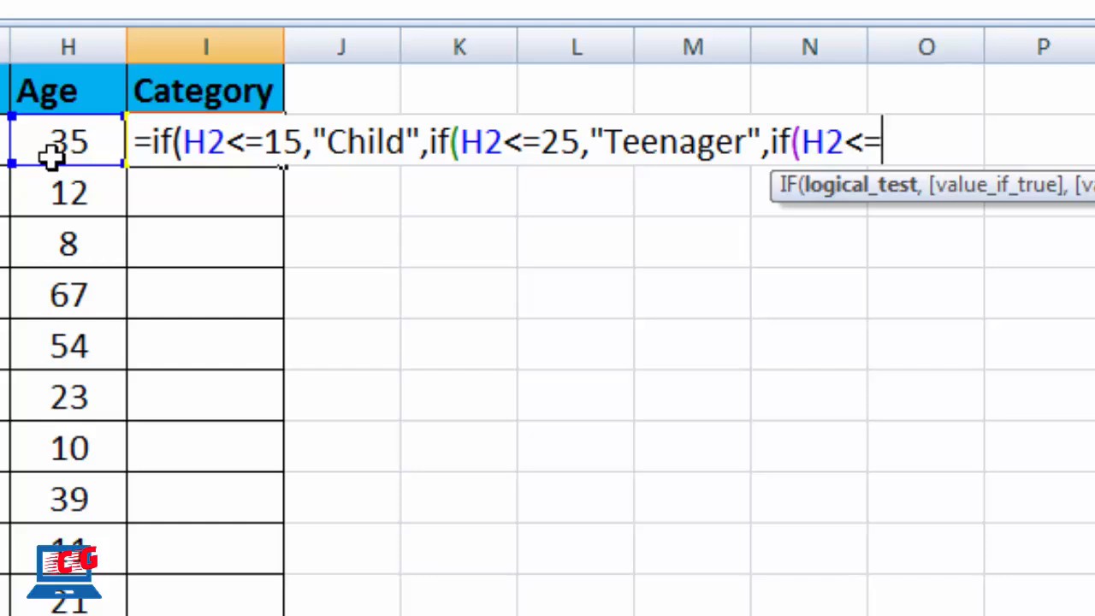
key("BackSpace")
type("60")
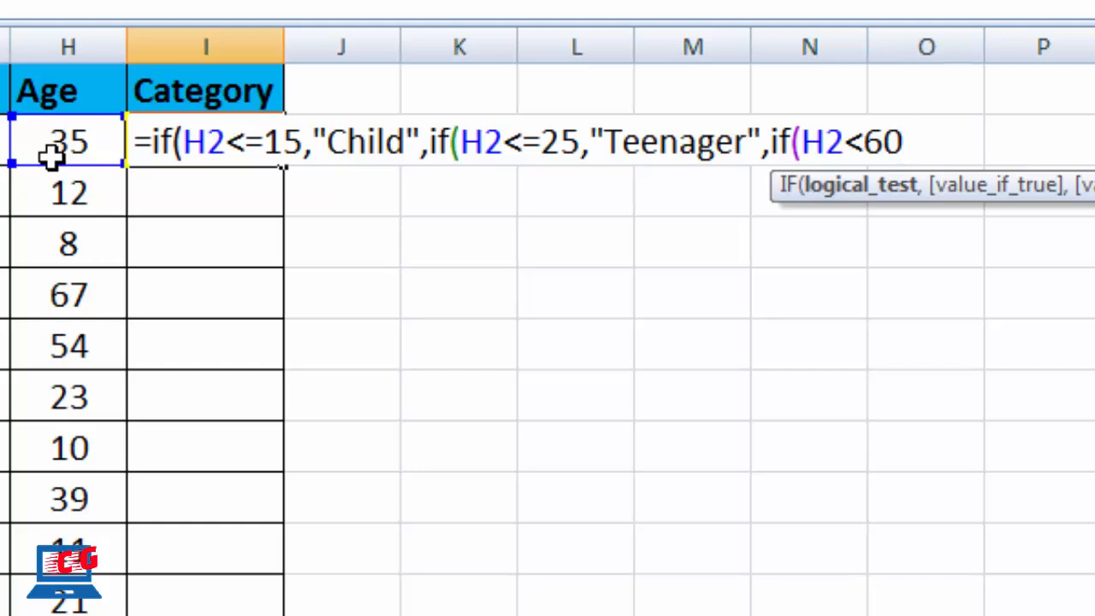
Append <"Adult","Cennior Citizan" to the third IF's test, close all three IFs and enter the formula in I2
type("<\"Adult")
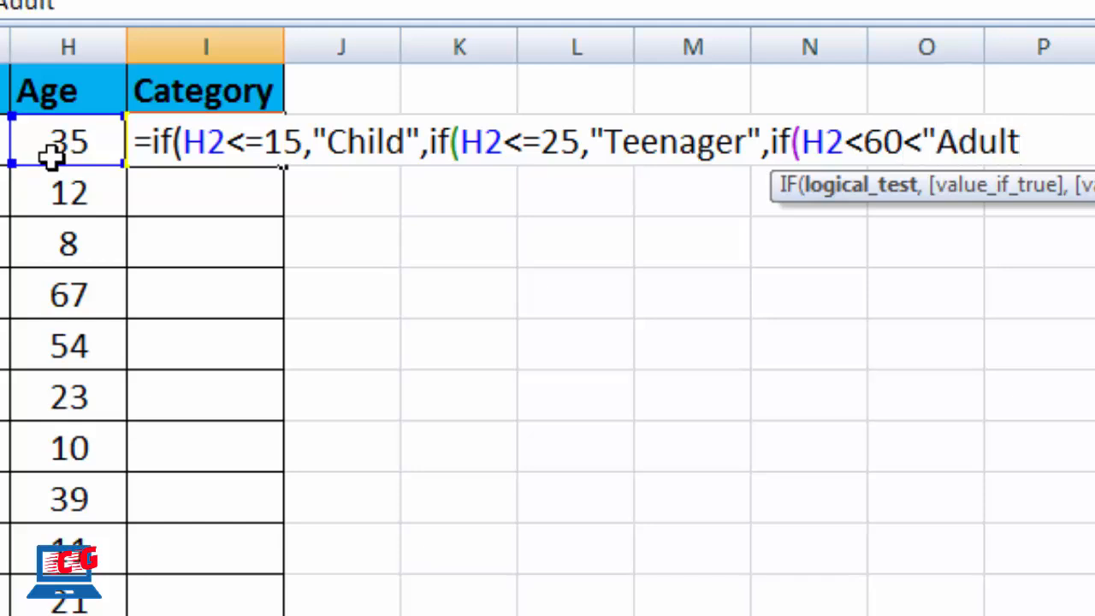
type("\",\"")
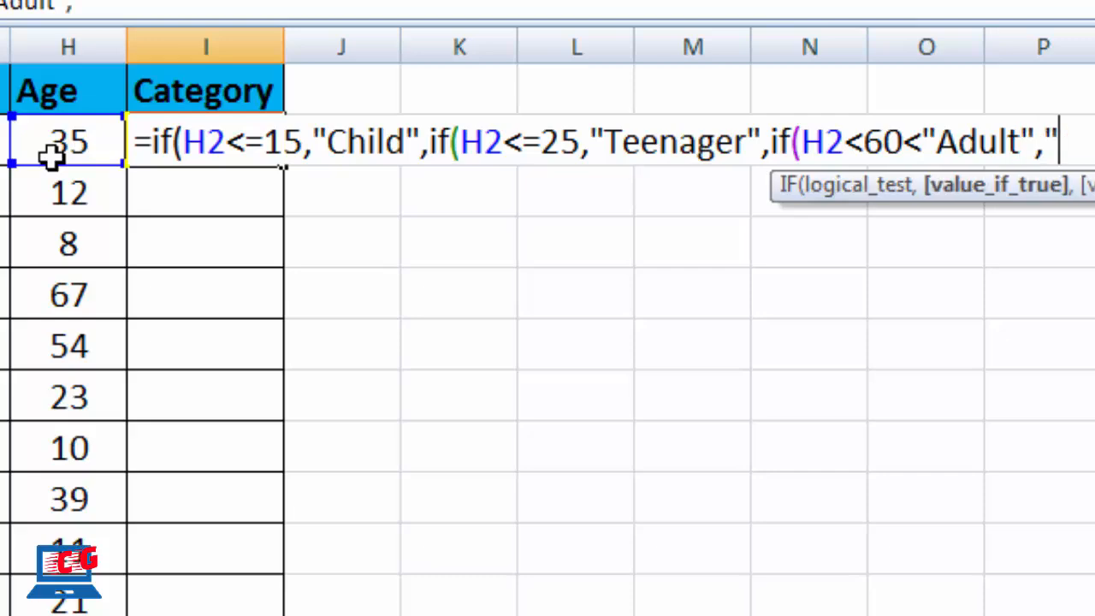
type("Cen")
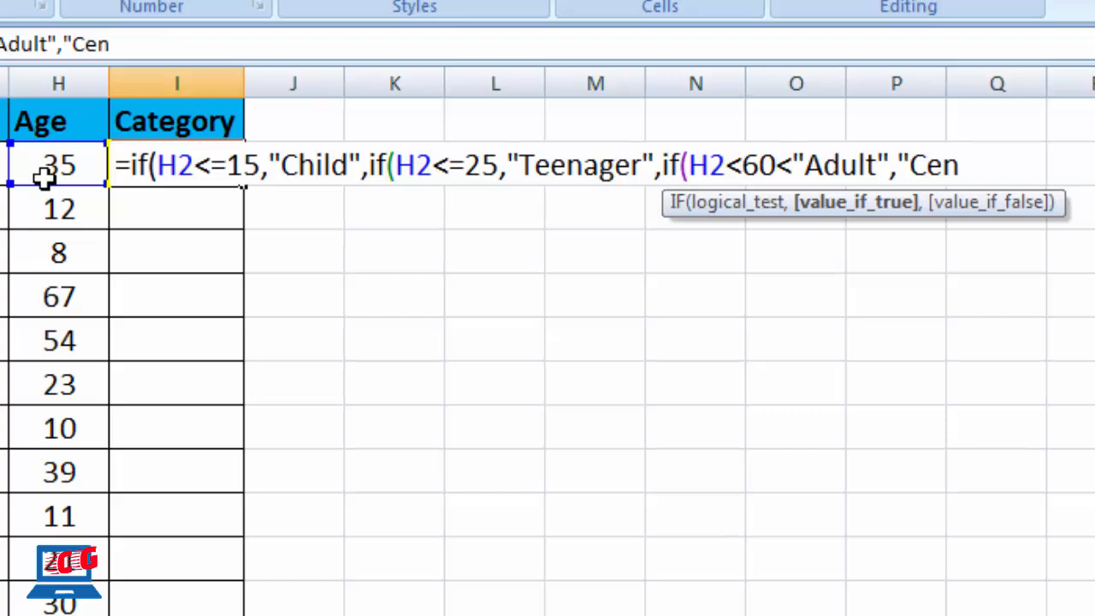
type("ior Citizan")
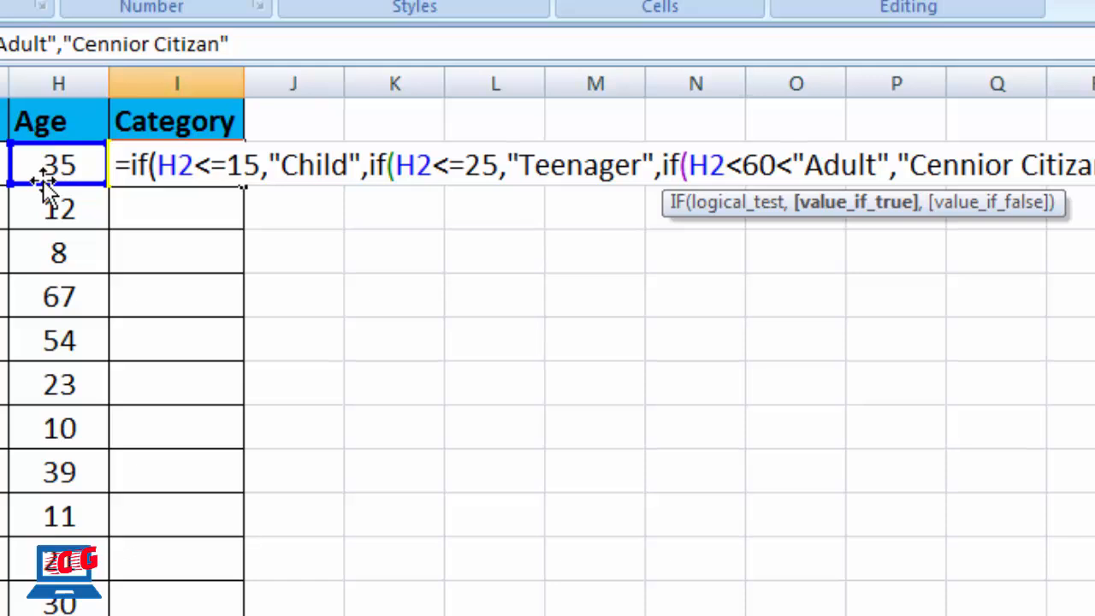
type("\")))")
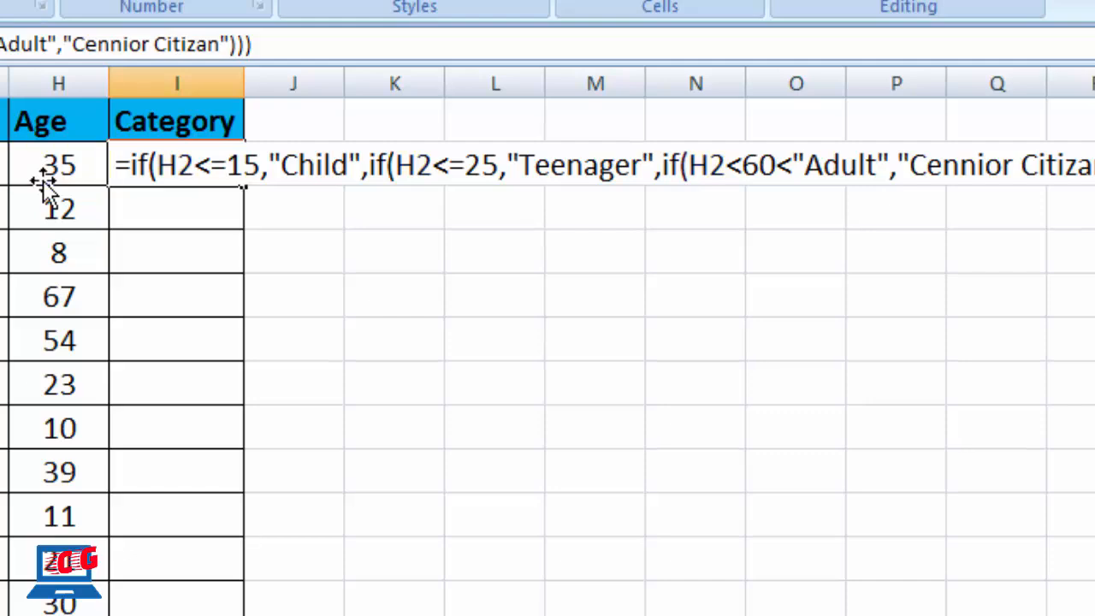
key("Return")
Correct the I2 formula by replacing the stray < between 60 and "Adult" with a comma
key("Up")
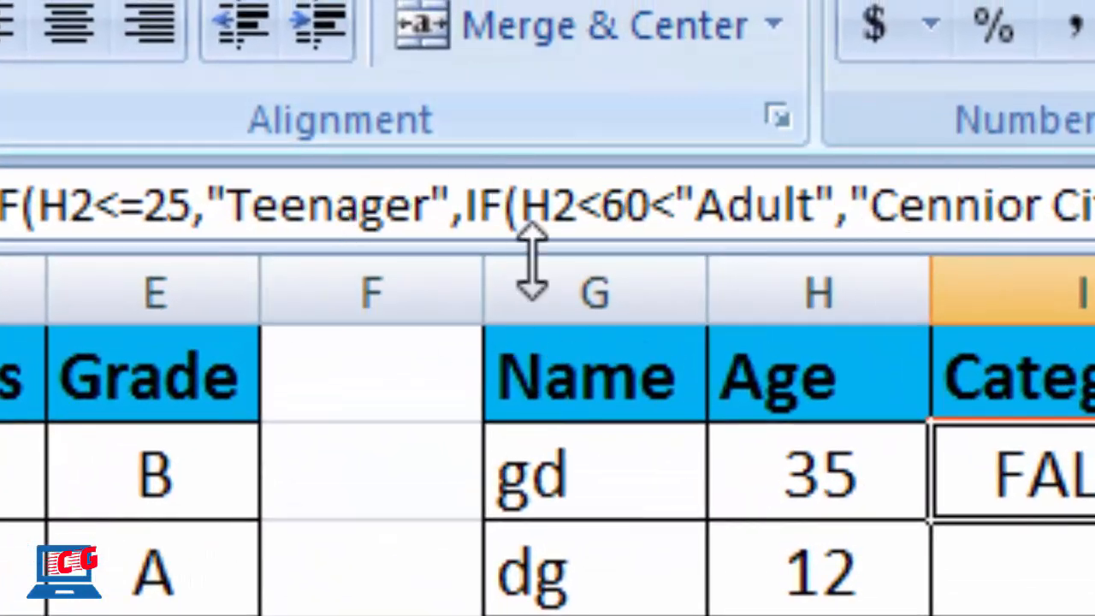
left_click(679, 205)
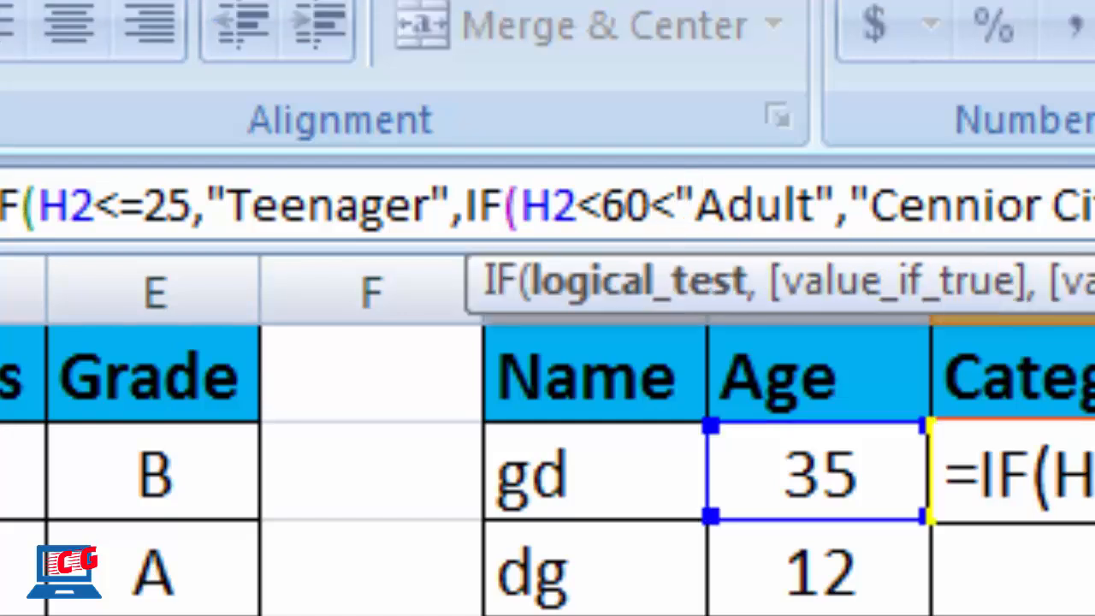
key("BackSpace")
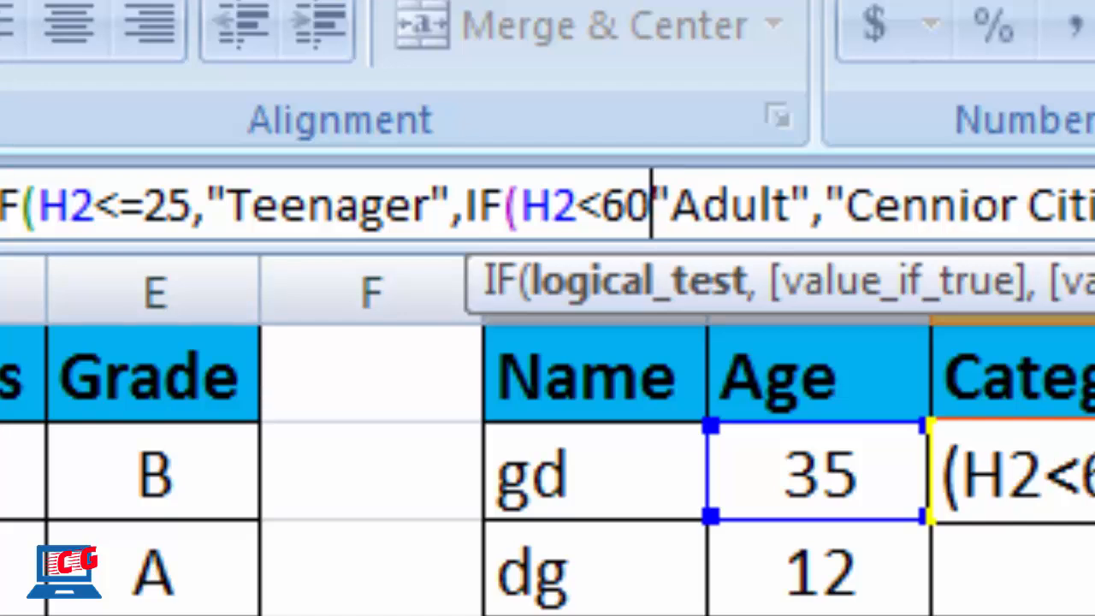
type(",")
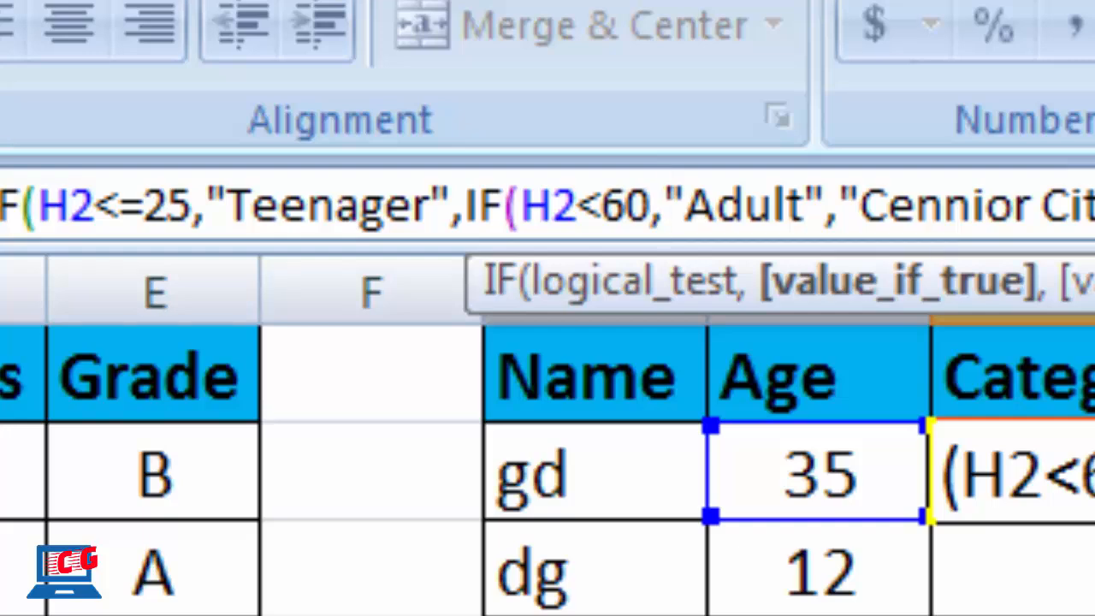
key("Return")
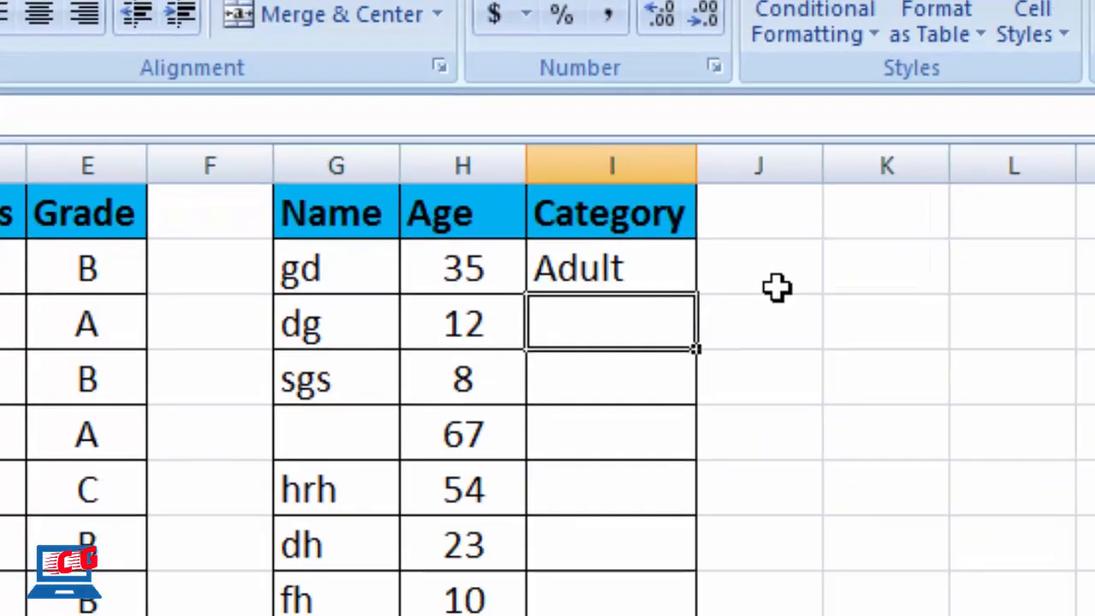
Fill the I2 formula down the Category column alongside the ages and autofit column I's width
key("Up")
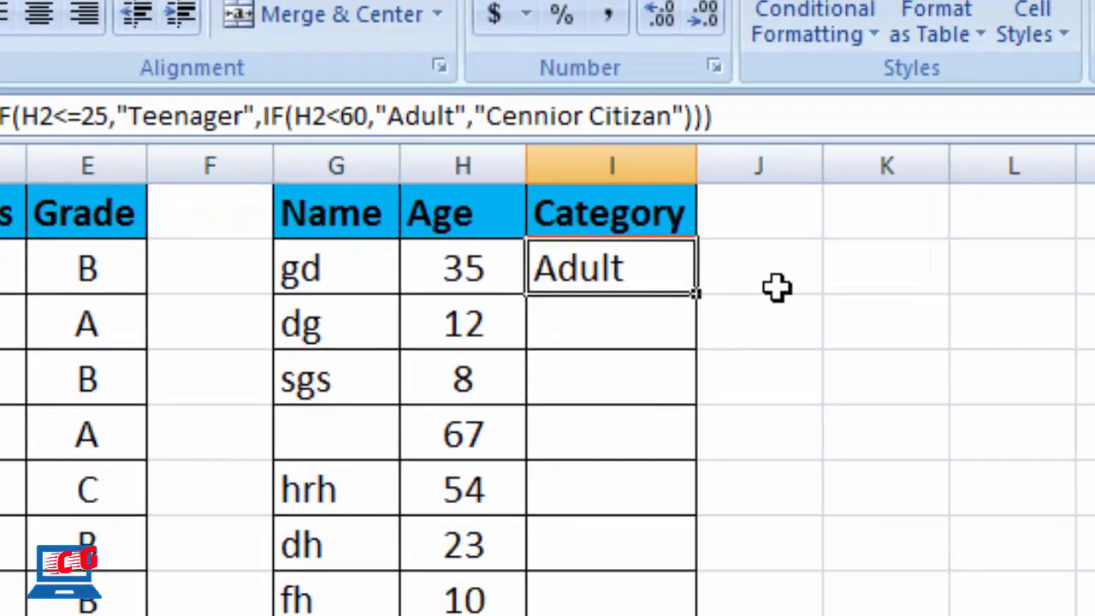
left_click_drag(696, 294, 667, 612)
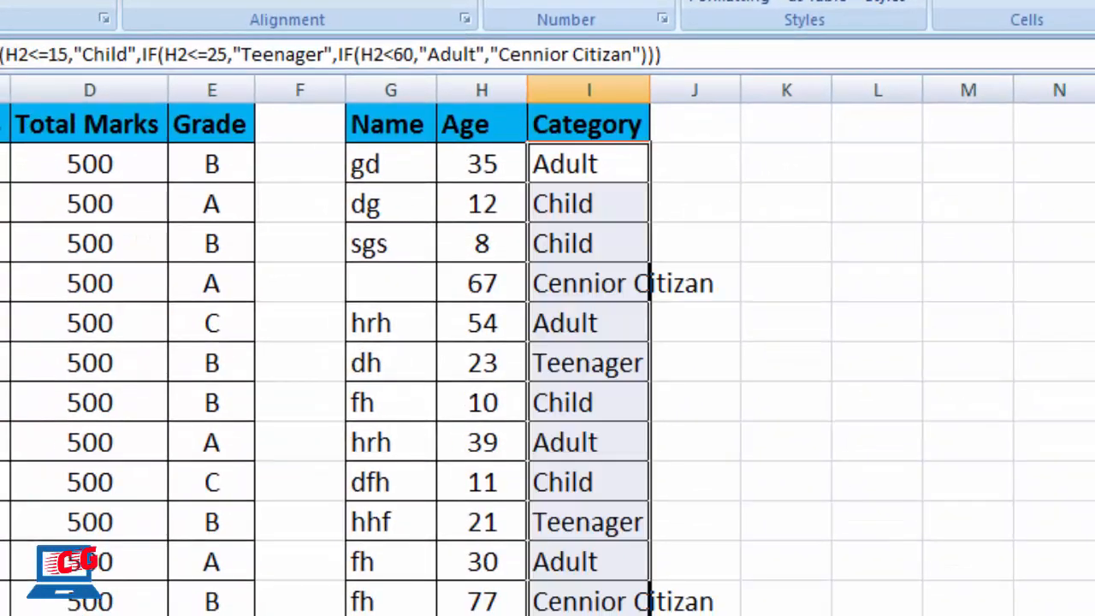
double_click(648, 90)
Check the Child, Teenager and Adult results in the Category column against the ages in column H
left_click(658, 204)
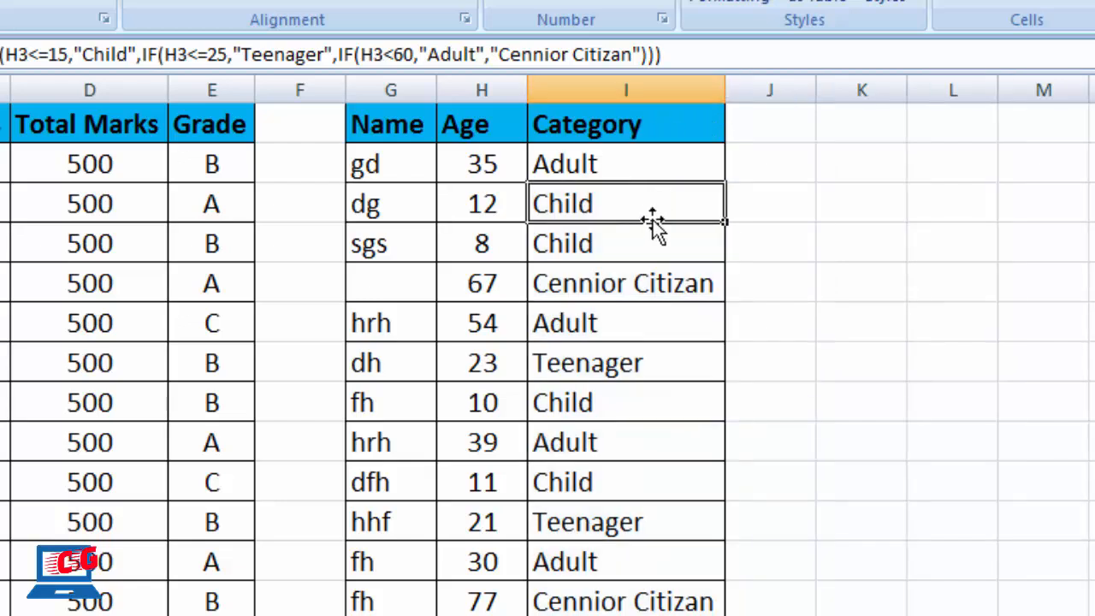
left_click(634, 239)
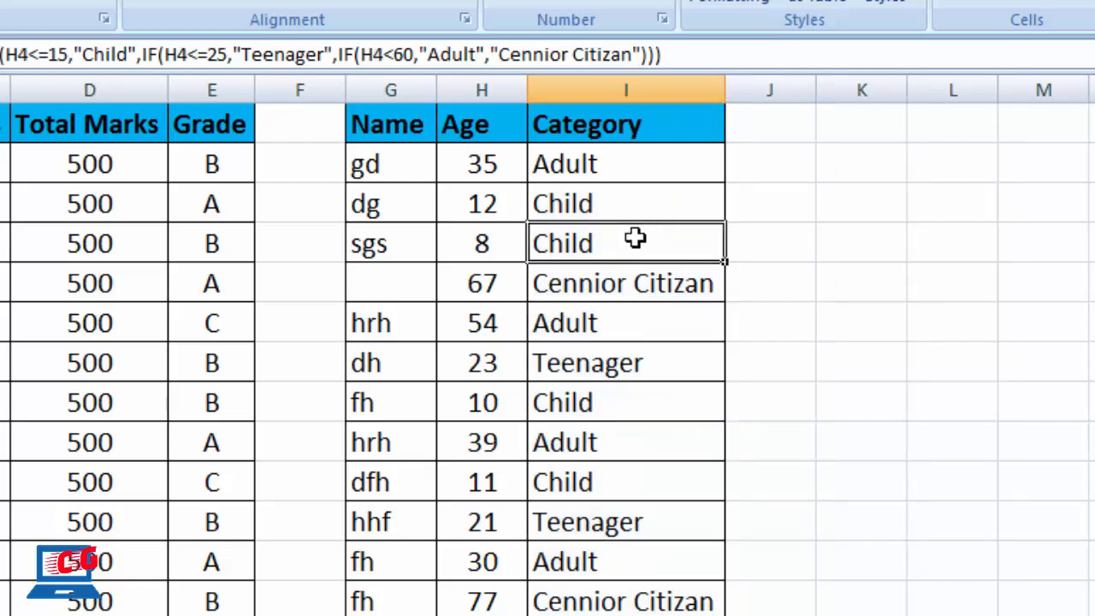
left_click(605, 408)
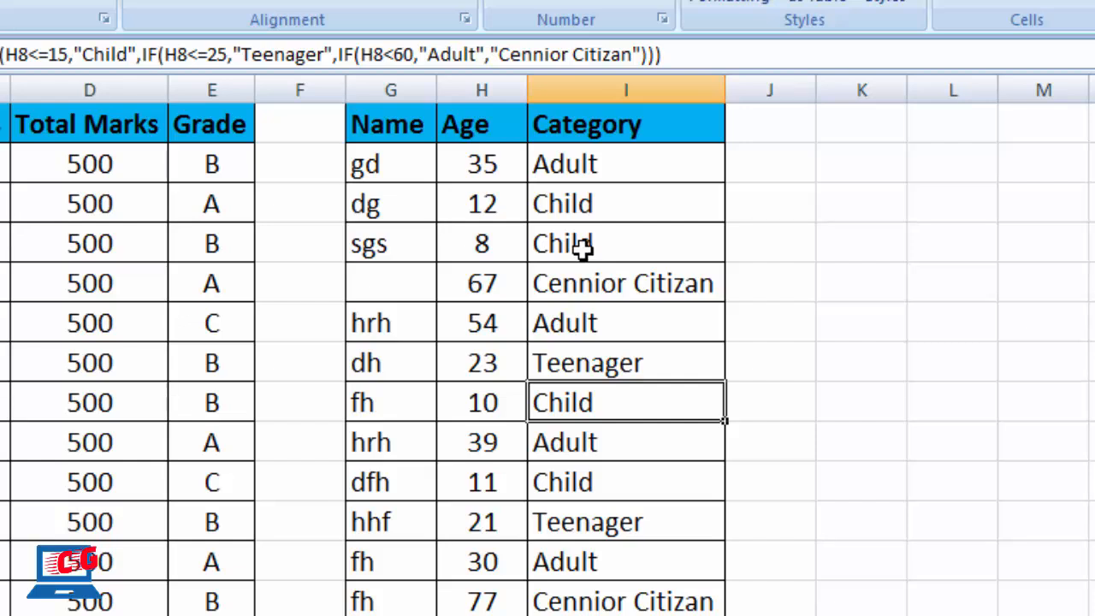
left_click(579, 366)
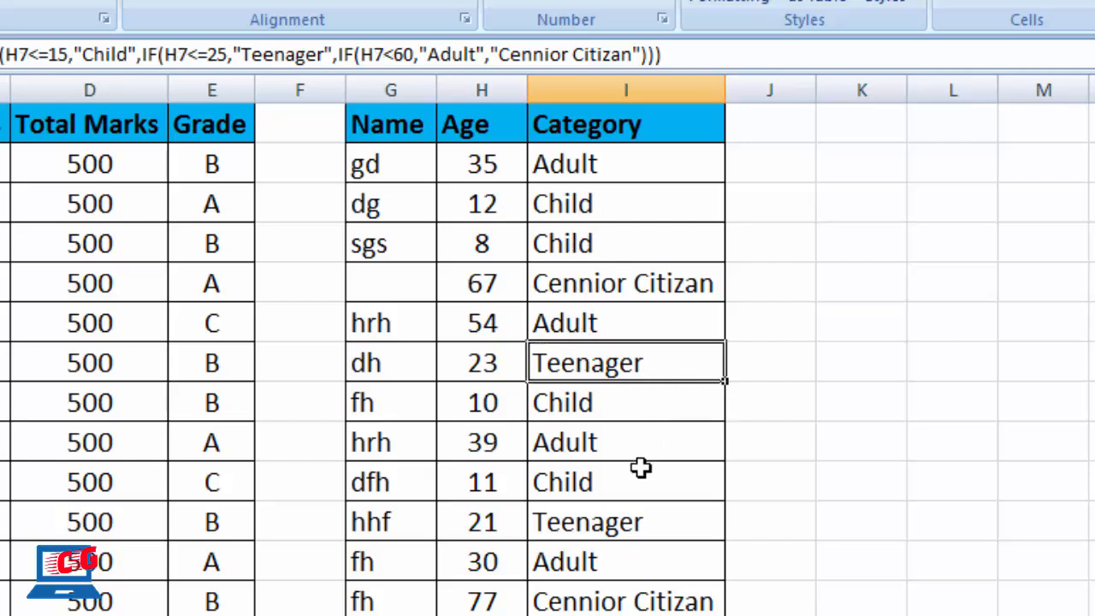
left_click(595, 530)
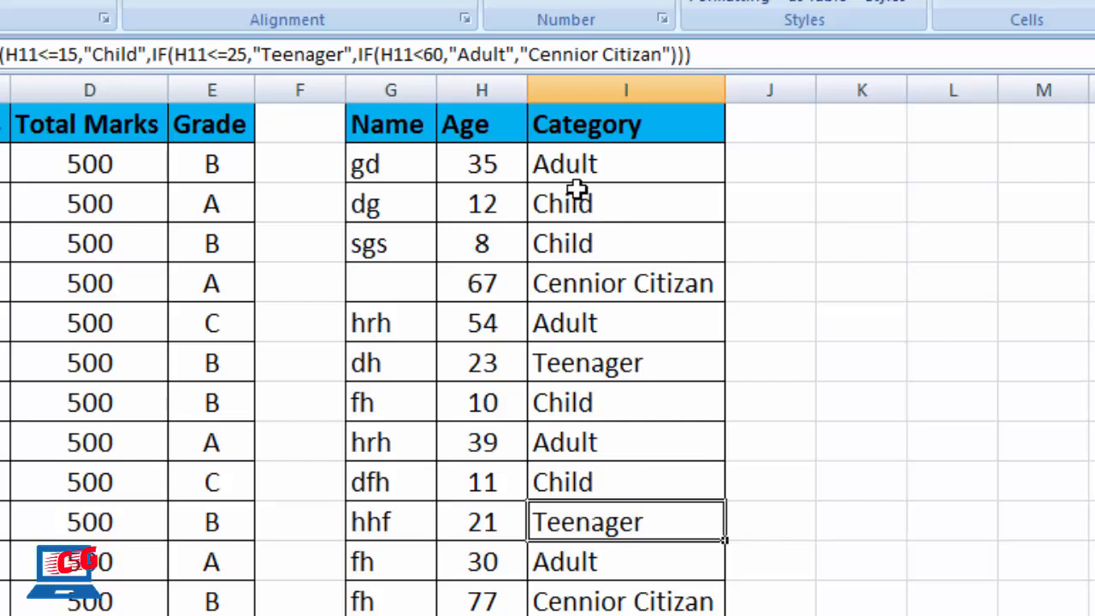
left_click(579, 171)
left_click(579, 316)
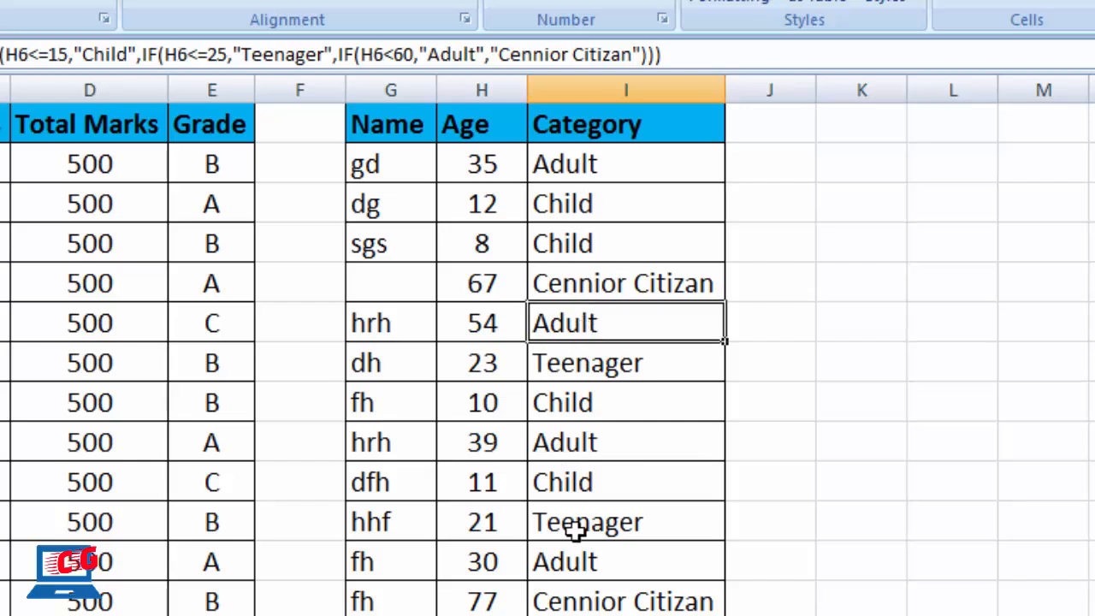
left_click(580, 561)
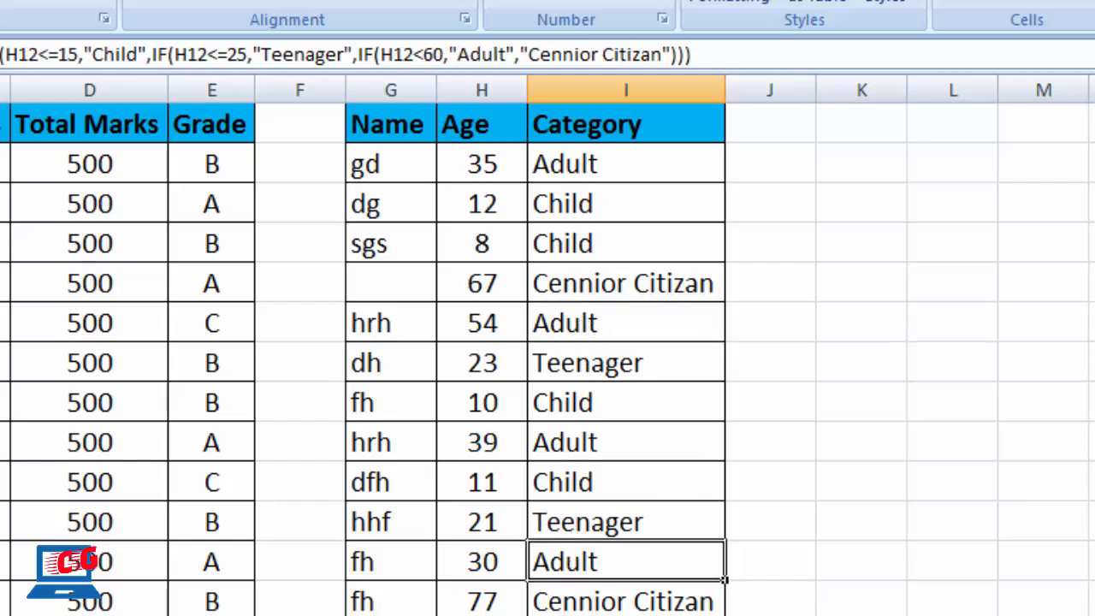